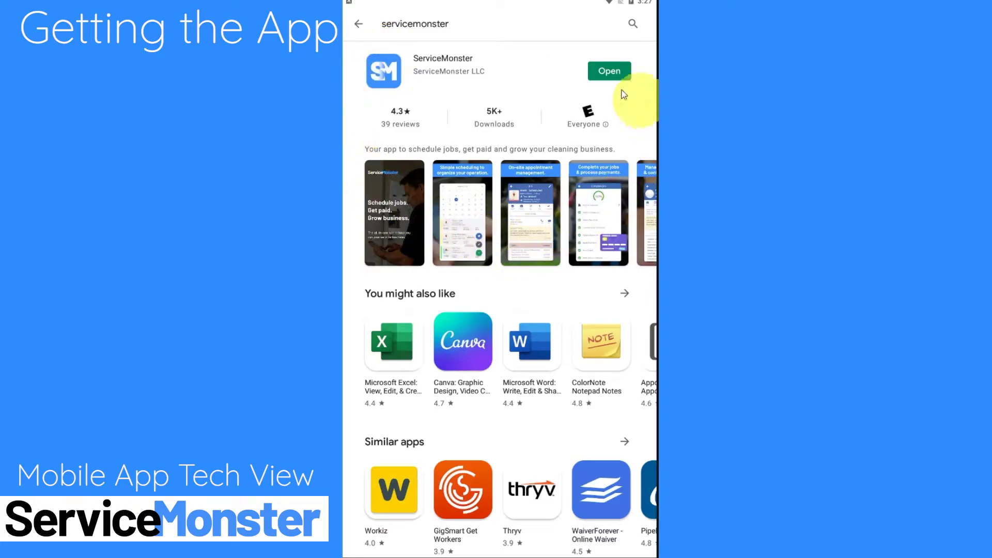
# Step: Launch ServiceMonster from the Play Store and skip the onboarding slides to reach the login form
pyautogui.click(609, 73)
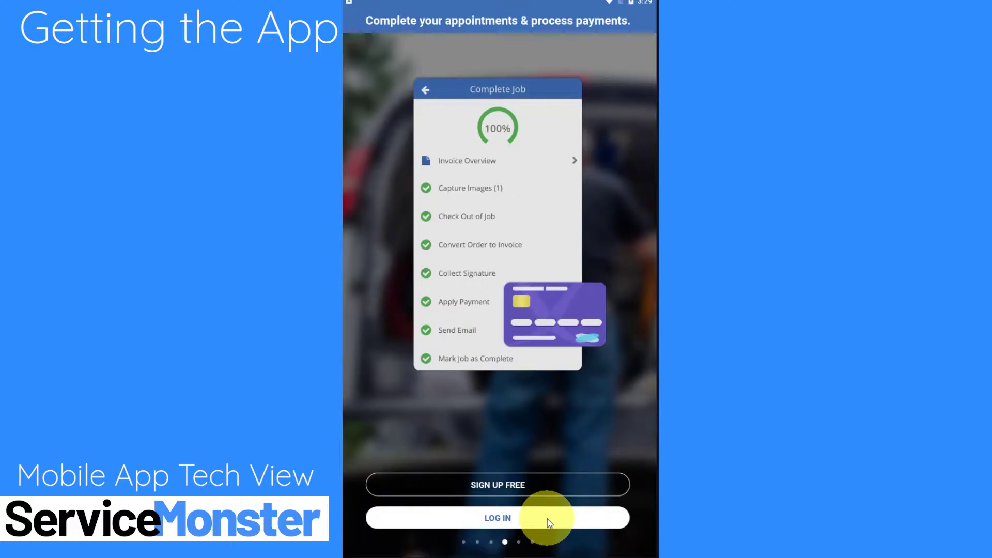
pyautogui.click(521, 519)
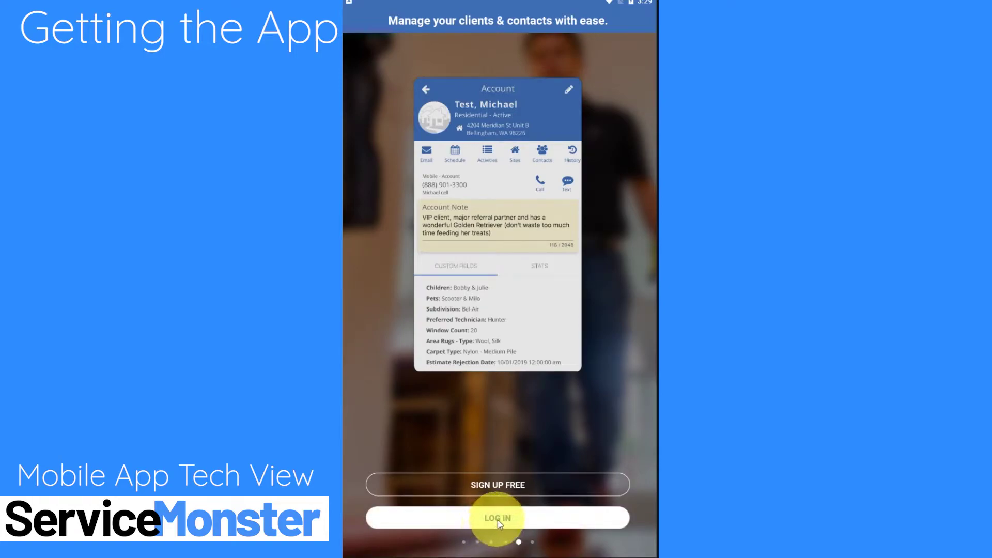
pyautogui.click(497, 519)
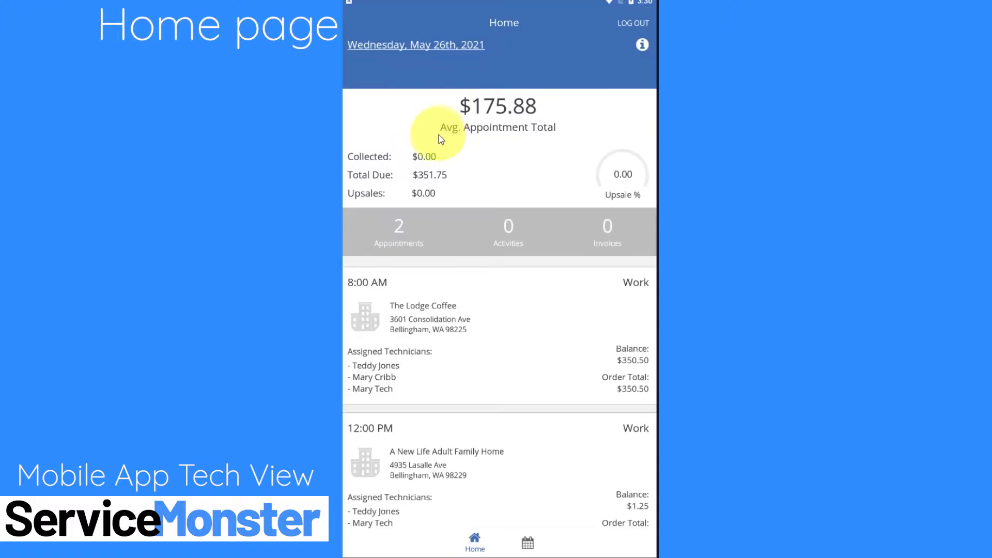
# Step: Log in, refresh the May 26th, 2021 Home page, and review its summary and two appointments
pyautogui.scroll(-1, 439, 141)
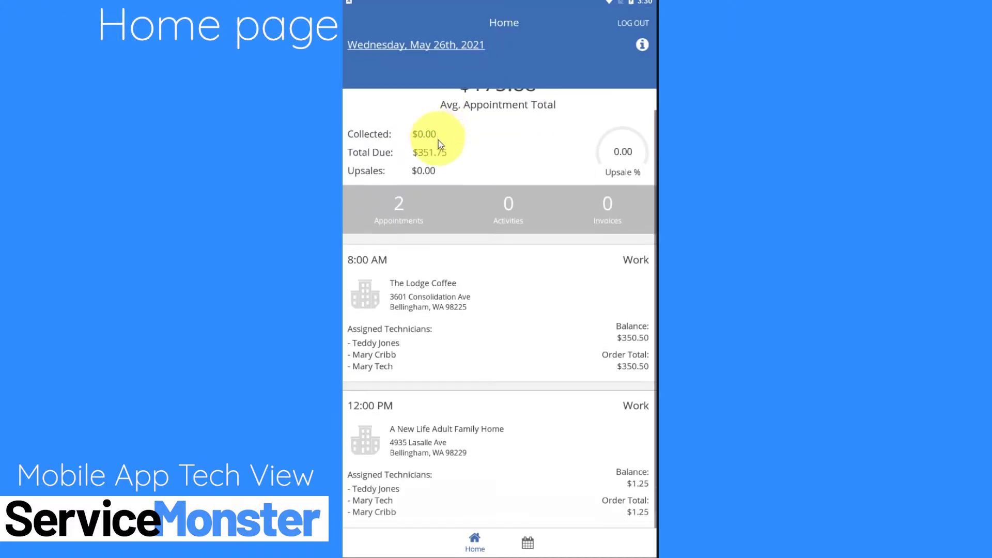
pyautogui.moveTo(438, 141); pyautogui.dragTo(529, 239)
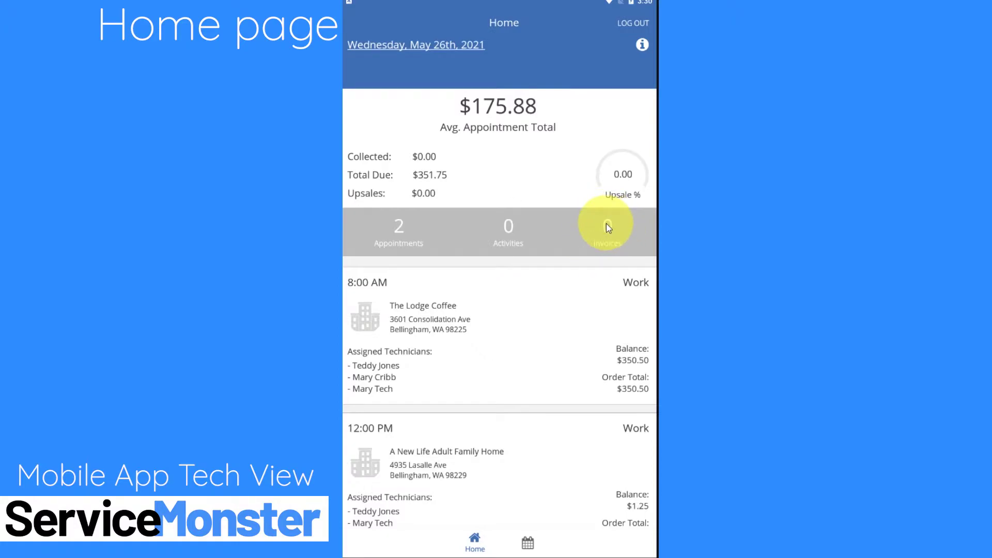
pyautogui.scroll(-1, 606, 223)
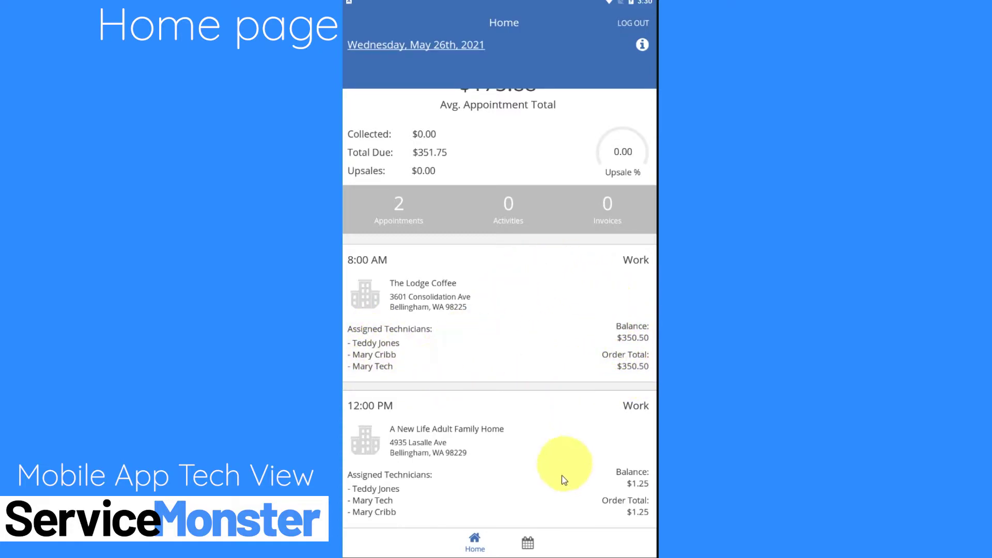
pyautogui.scroll(1, 562, 477)
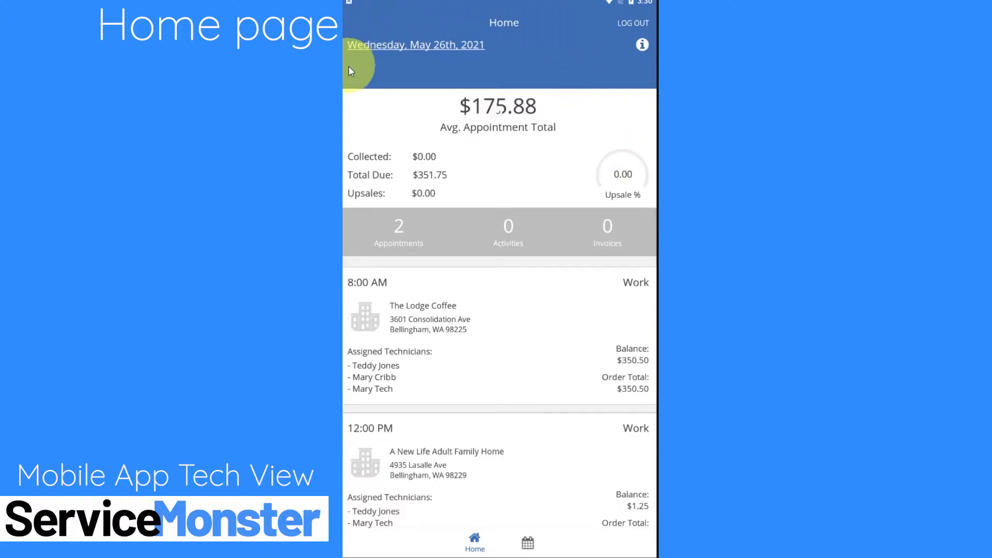
pyautogui.click(435, 47)
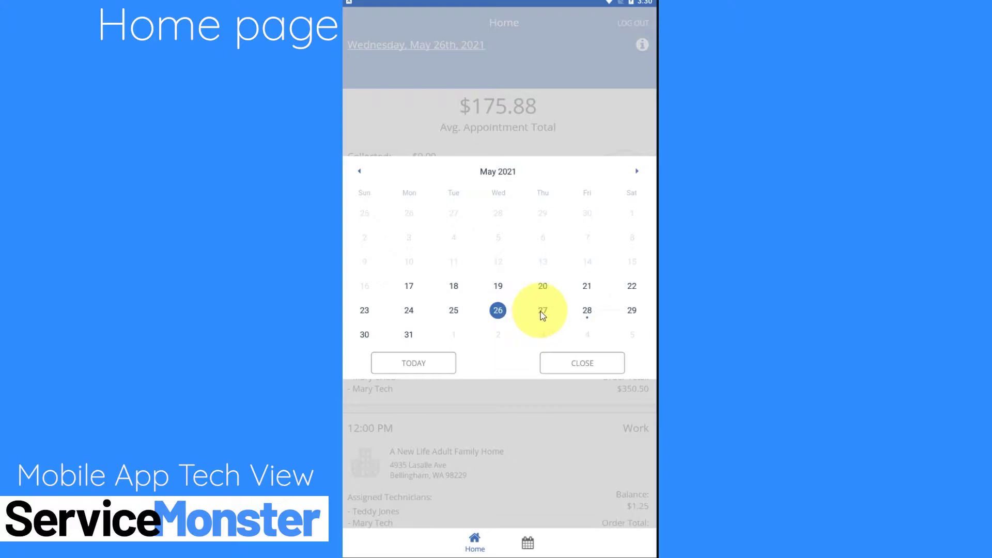
pyautogui.click(542, 313)
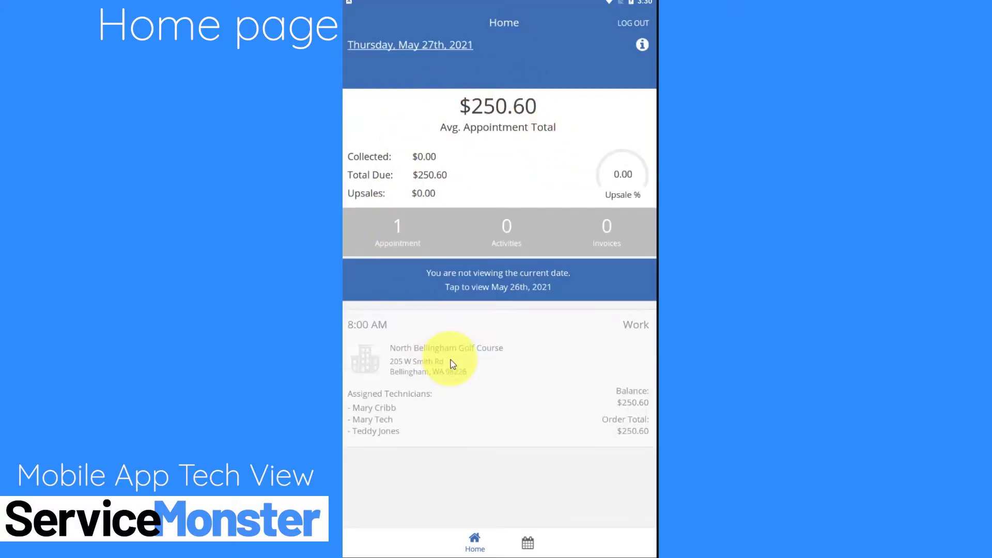
pyautogui.click(498, 404)
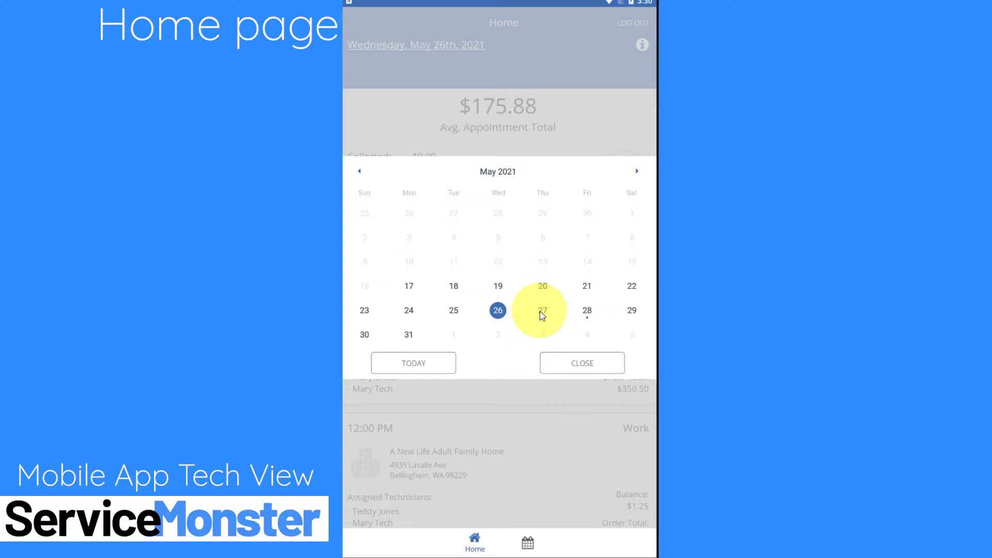
pyautogui.click(543, 312)
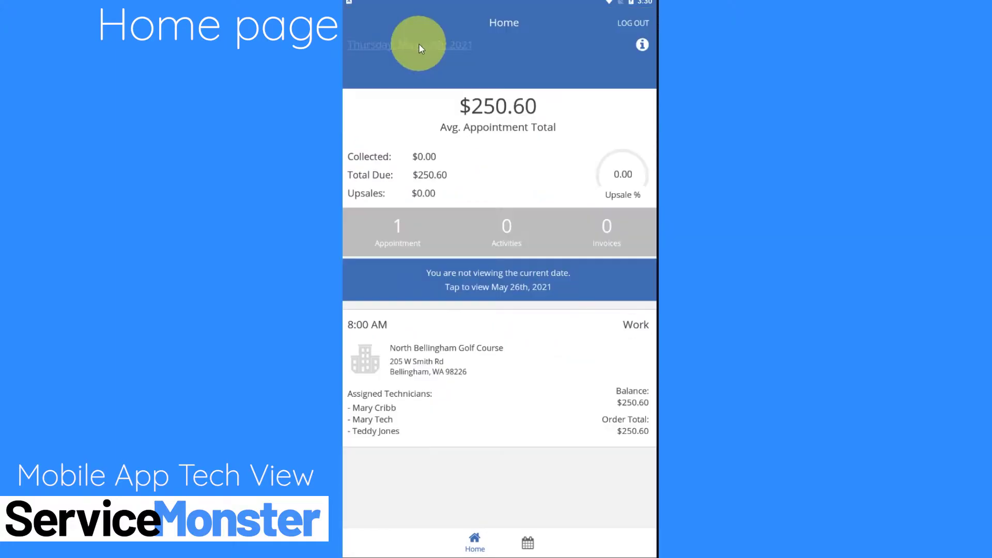
pyautogui.click(419, 44)
pyautogui.click(498, 312)
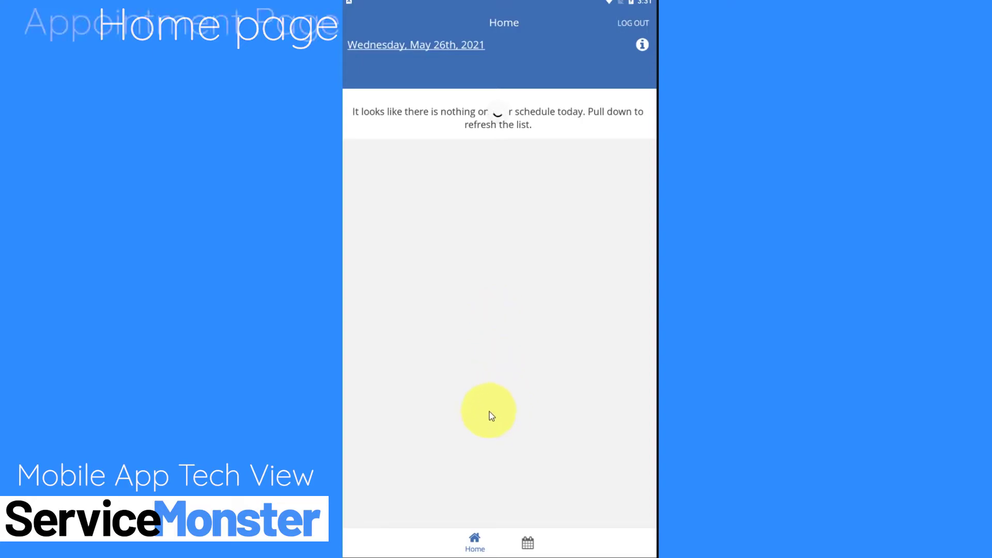
pyautogui.moveTo(489, 412); pyautogui.dragTo(484, 379)
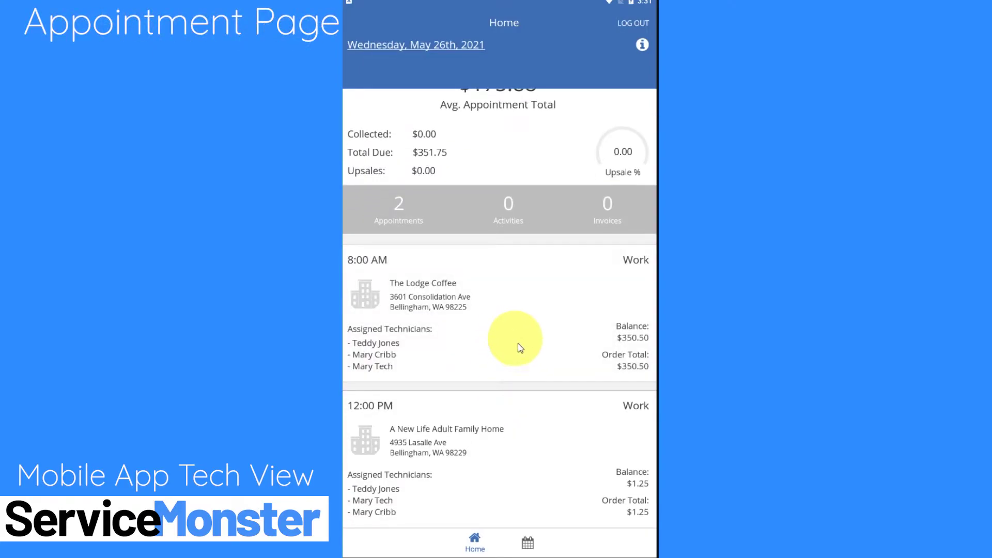
# Step: Open The Lodge Coffee appointment and check in so the job timer starts
pyautogui.click(517, 300)
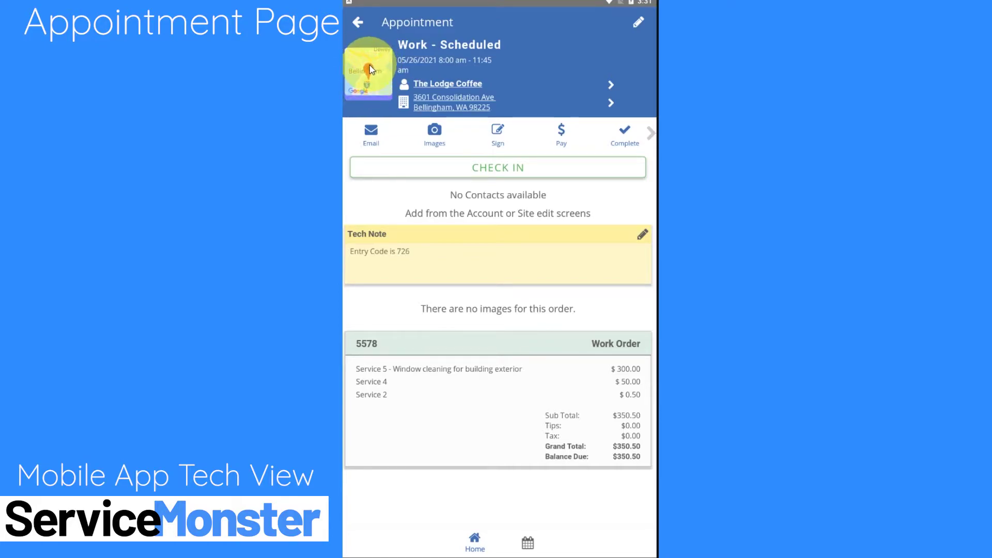
pyautogui.click(568, 103)
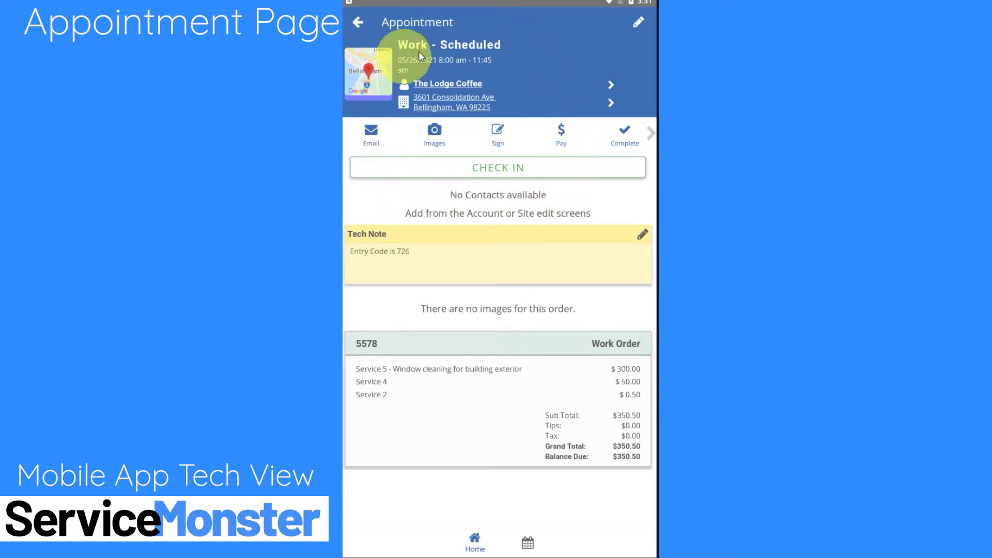
pyautogui.click(535, 169)
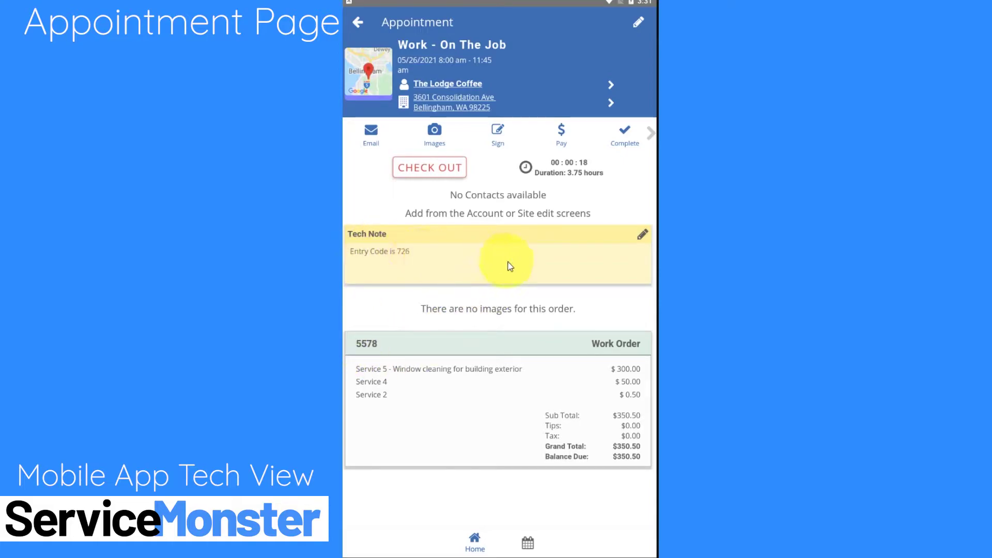
pyautogui.click(643, 237)
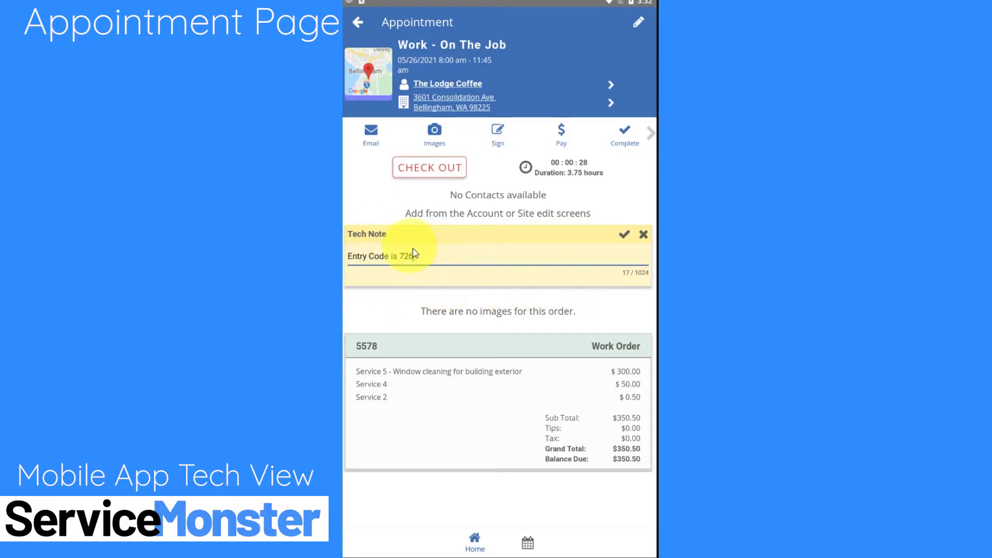
pyautogui.click(624, 234)
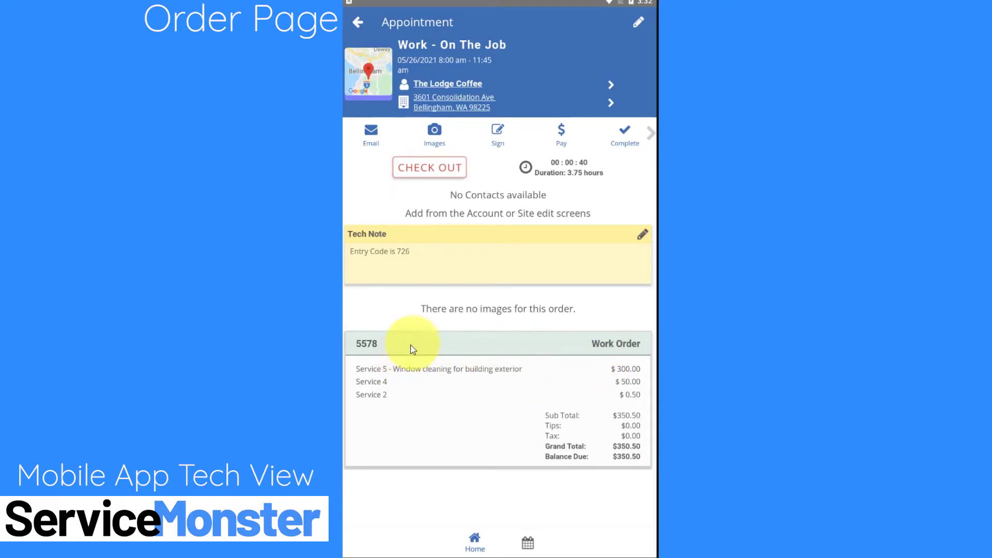
# Step: Open work order #5578 and compare its Line Items and Service Items, ending on the empty Service Items list
pyautogui.click(515, 351)
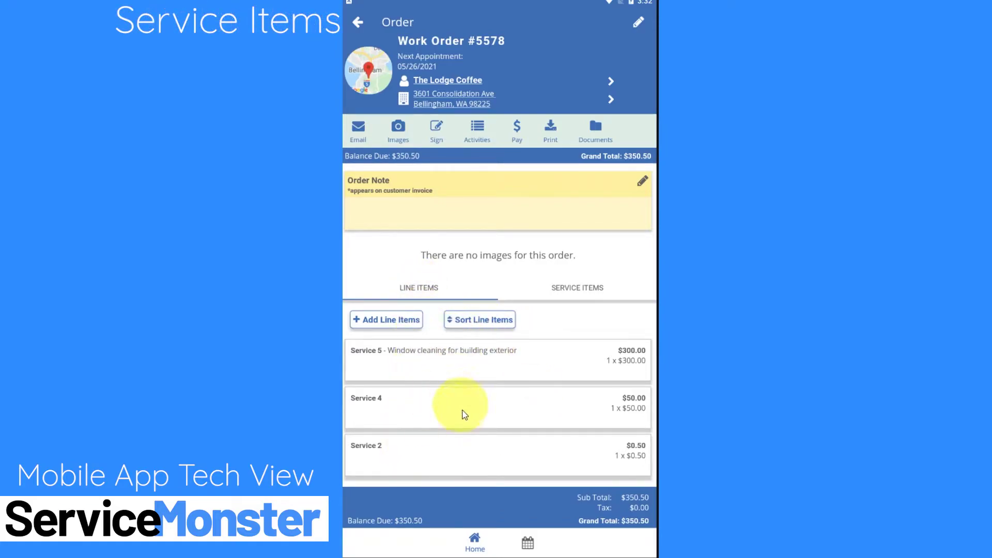
pyautogui.click(576, 291)
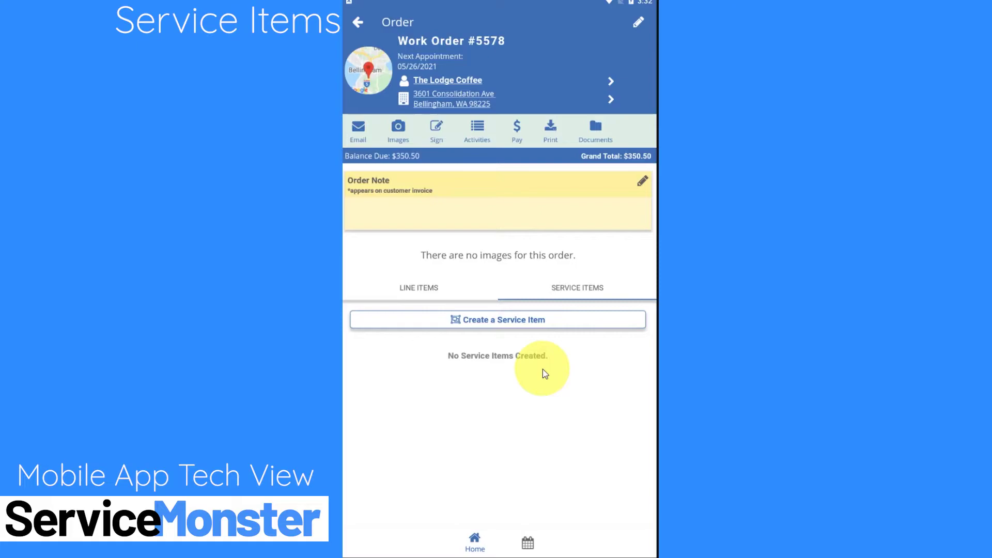
pyautogui.click(434, 290)
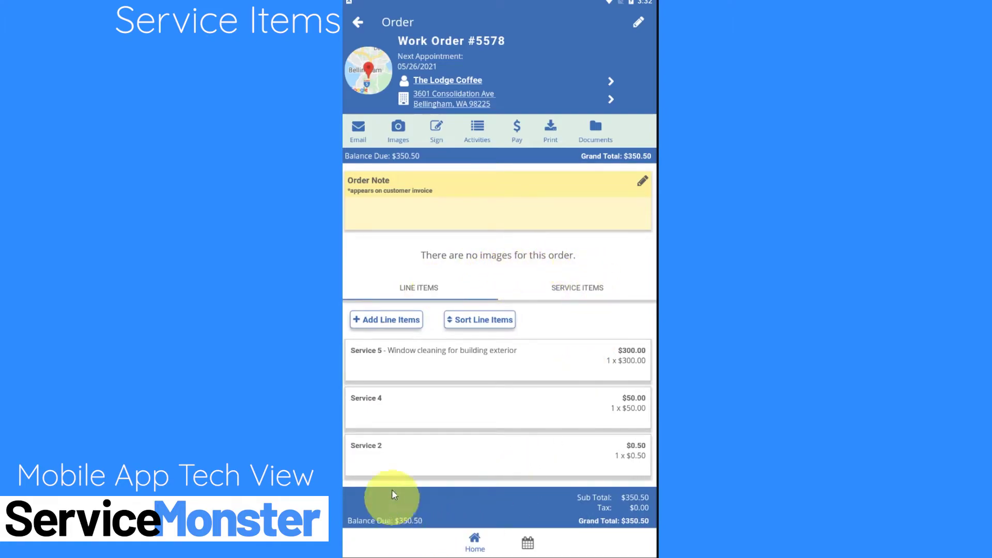
pyautogui.click(580, 290)
pyautogui.click(433, 290)
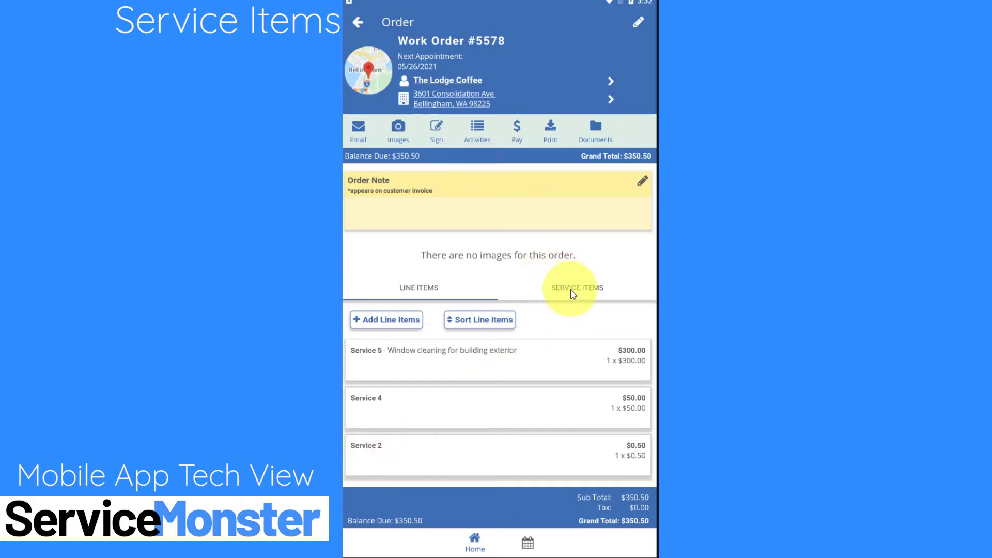
pyautogui.click(586, 290)
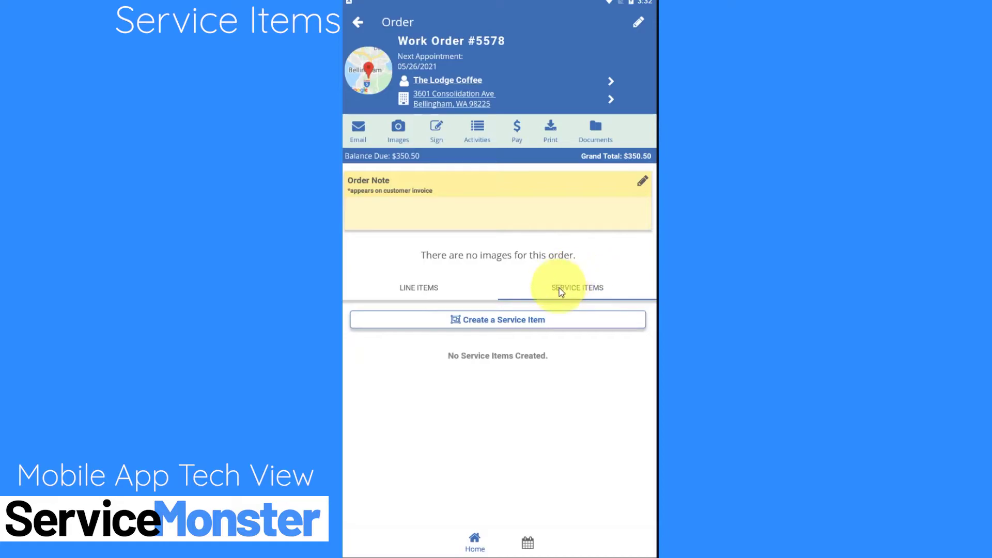
# Step: Create a Living Room service item with dimensions 10*15 - 2*3, giving quantity 144
pyautogui.click(523, 322)
pyautogui.click(394, 63)
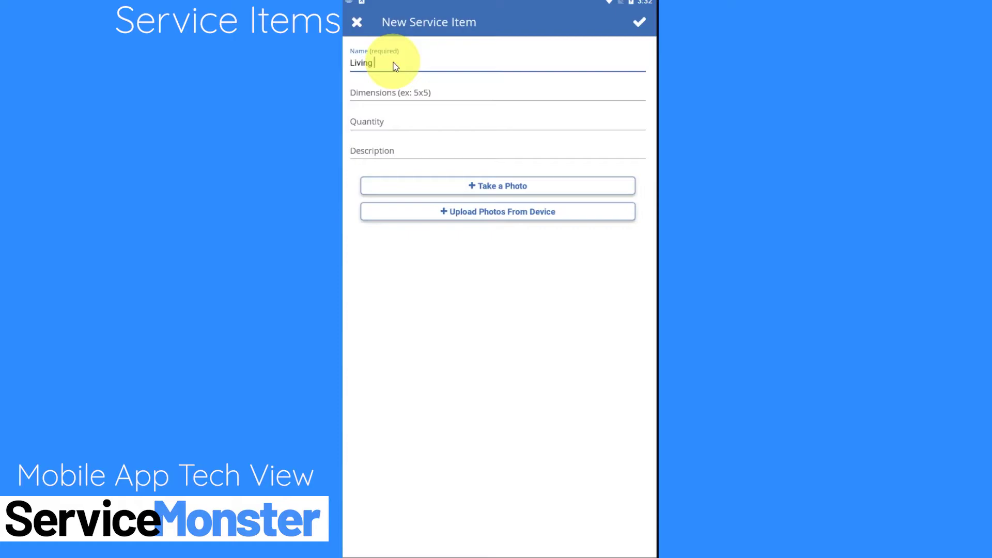
pyautogui.click(382, 91)
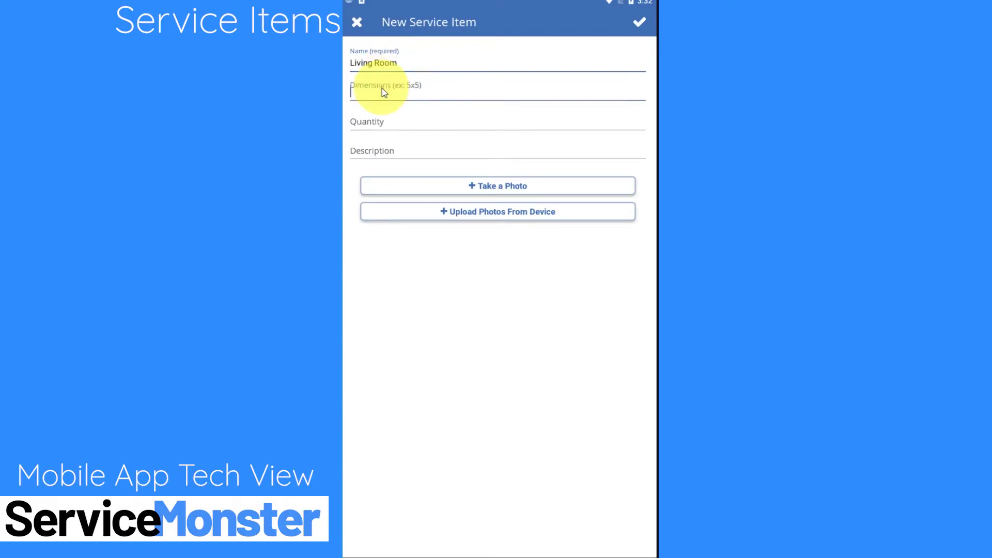
pyautogui.write('10*15')
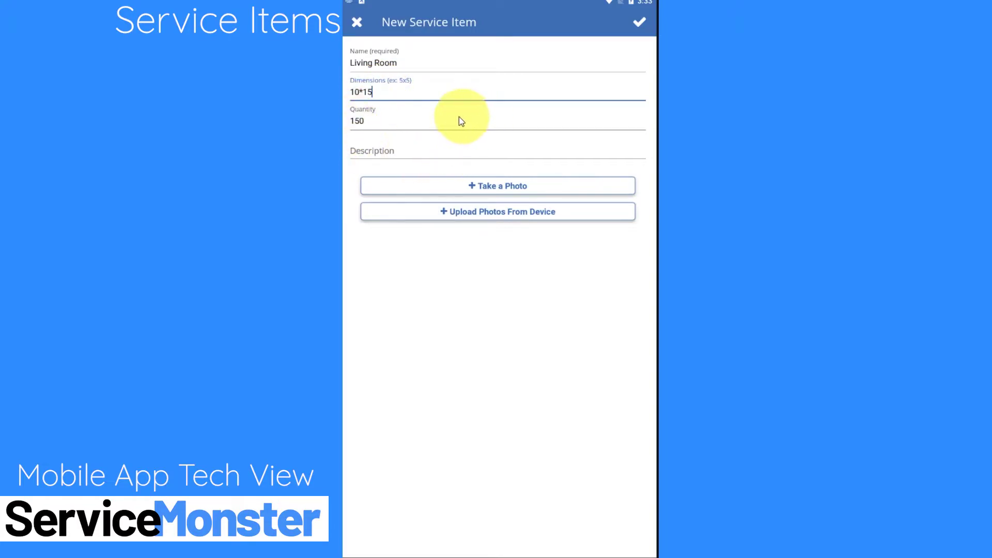
pyautogui.write('-')
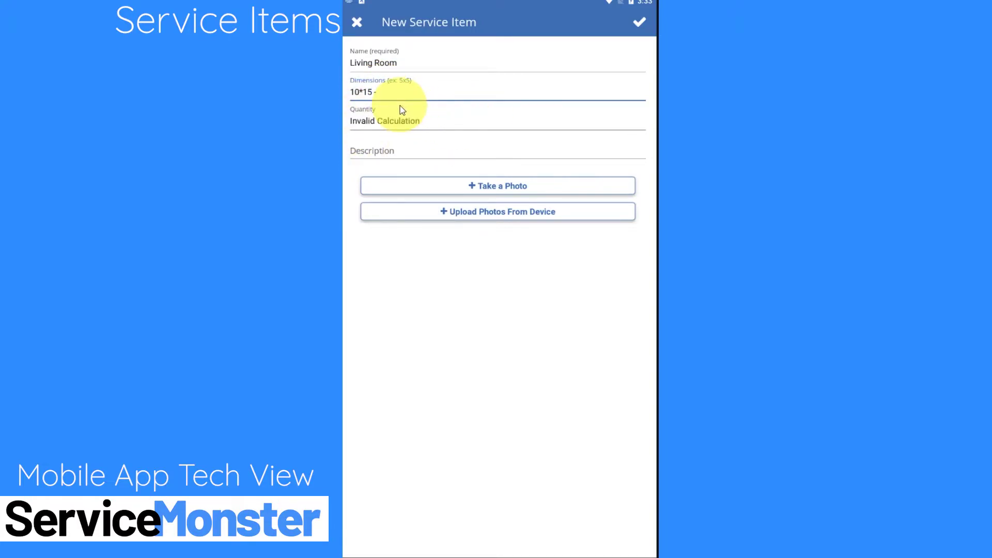
pyautogui.write(' 2*3')
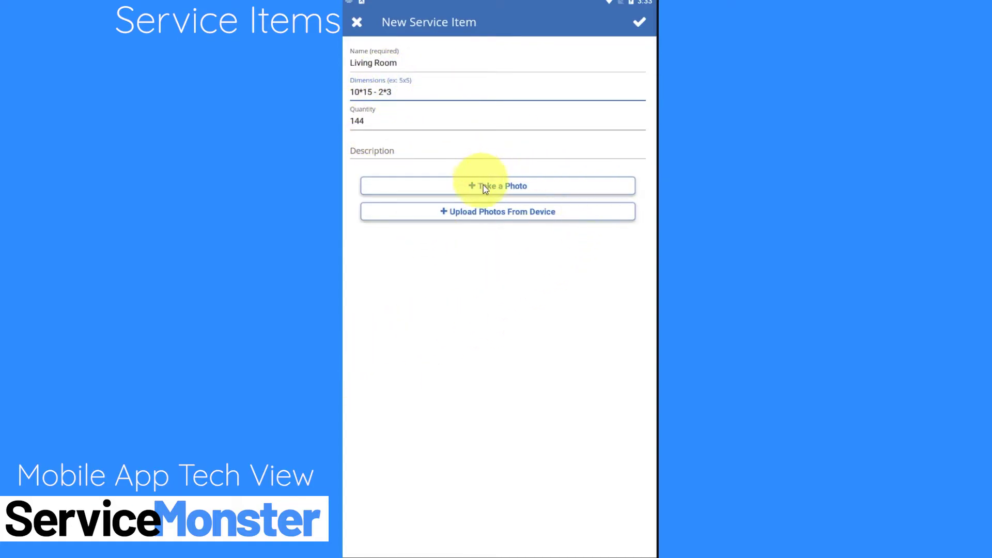
pyautogui.click(534, 286)
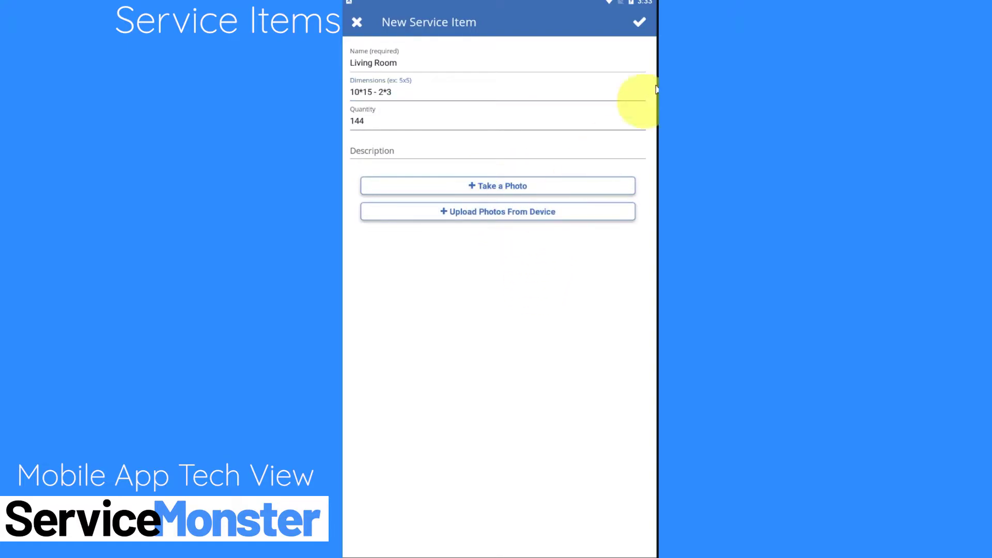
pyautogui.click(639, 25)
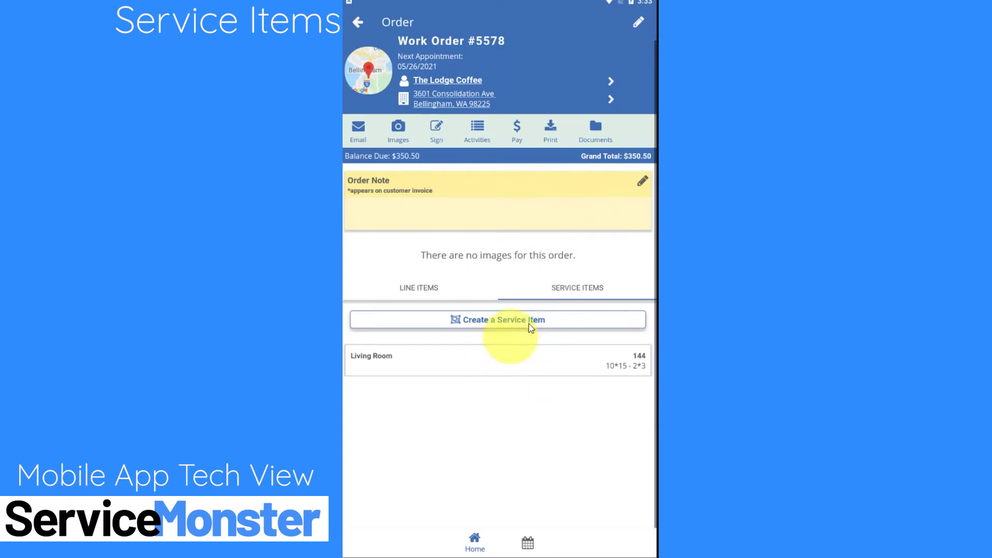
pyautogui.click(436, 370)
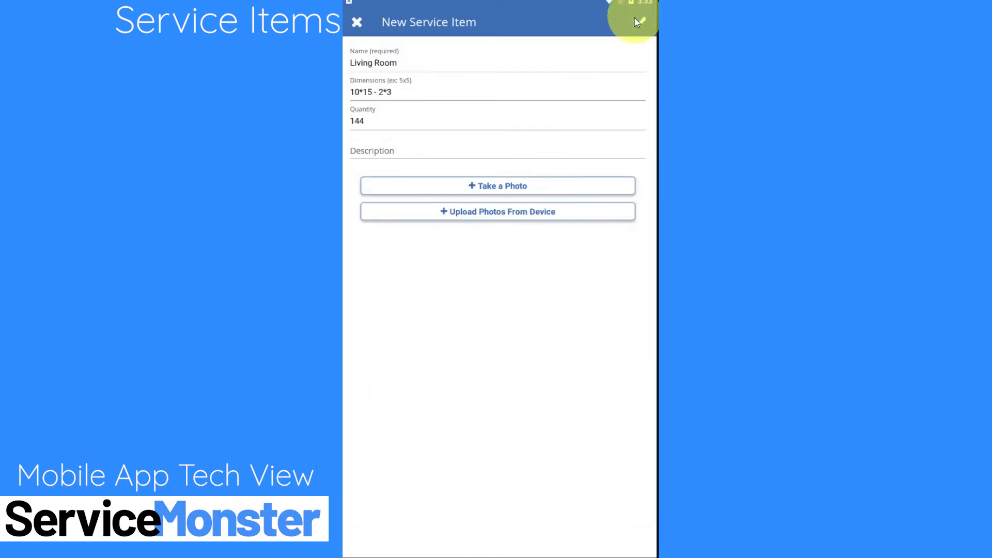
pyautogui.click(638, 22)
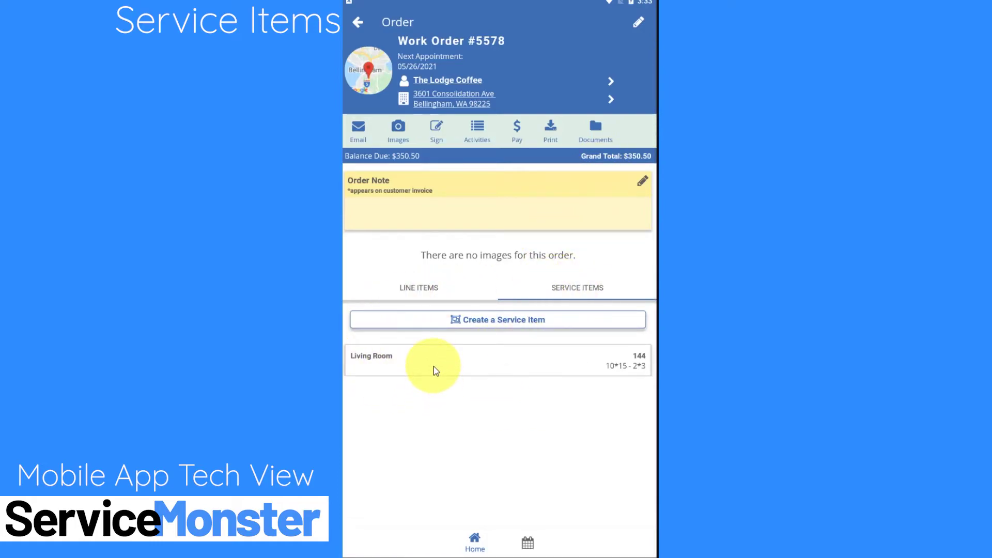
# Step: Apply Living Room to the Service 2 line item with quantity Replace, making it 144 x $0.50 = $72.00
pyautogui.click(428, 289)
pyautogui.click(577, 288)
pyautogui.click(428, 290)
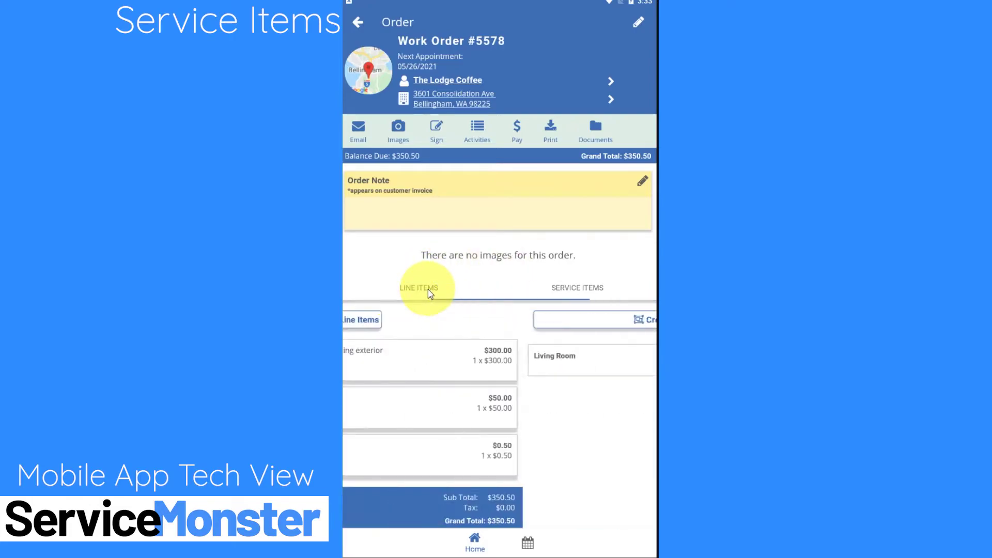
pyautogui.click(445, 445)
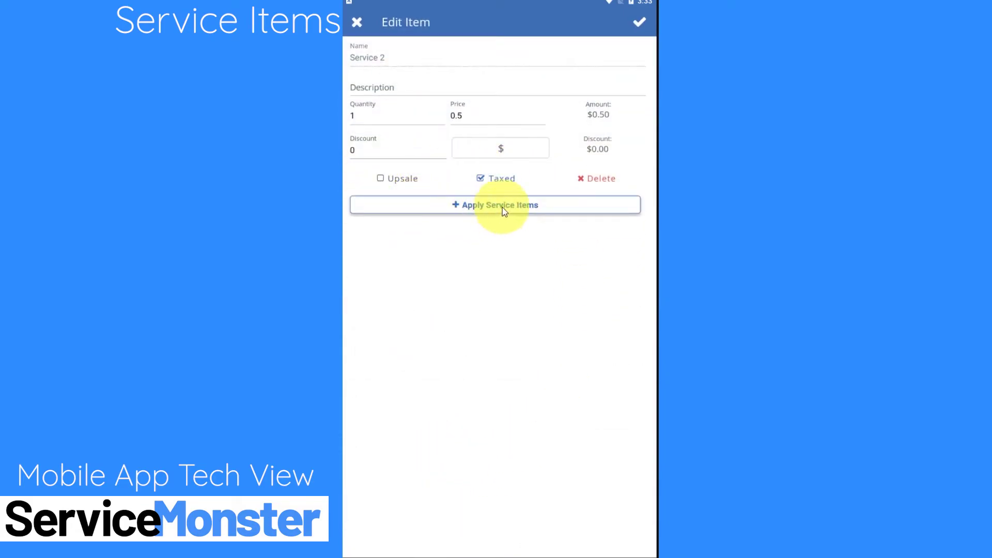
pyautogui.click(534, 208)
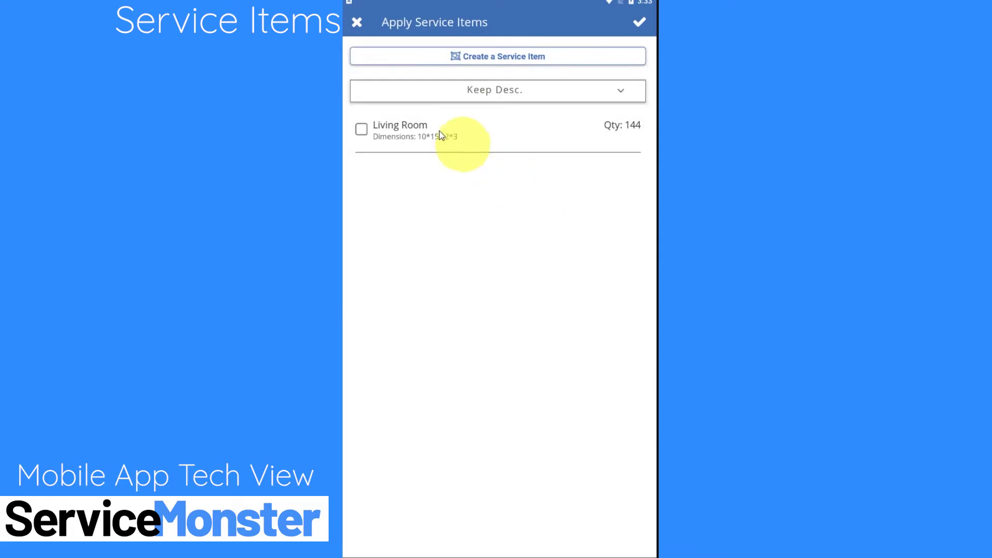
pyautogui.click(361, 129)
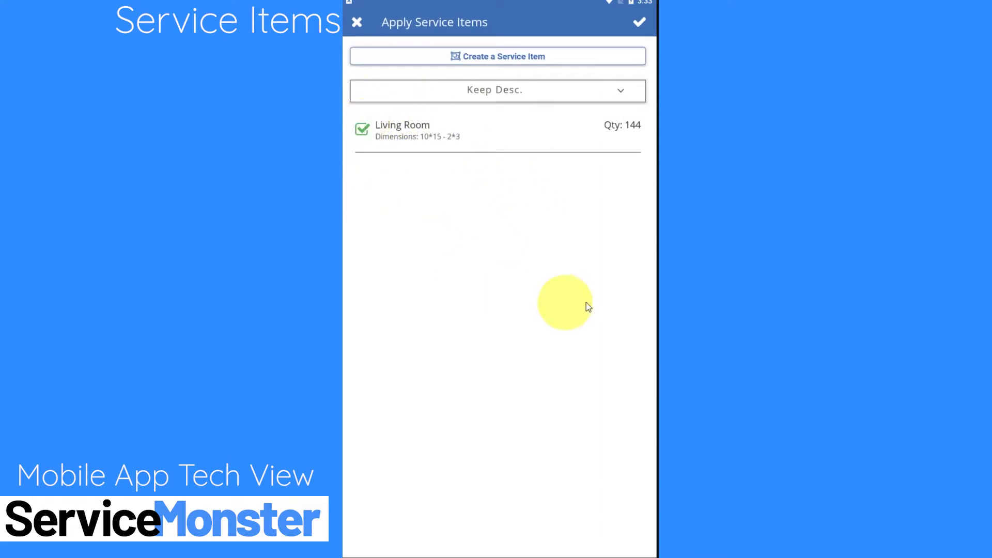
pyautogui.click(548, 87)
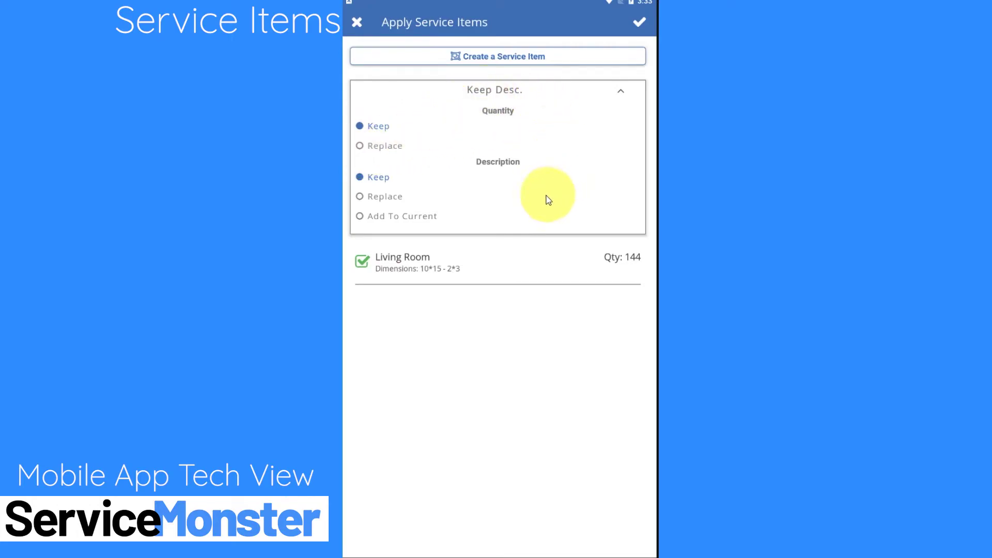
pyautogui.click(370, 148)
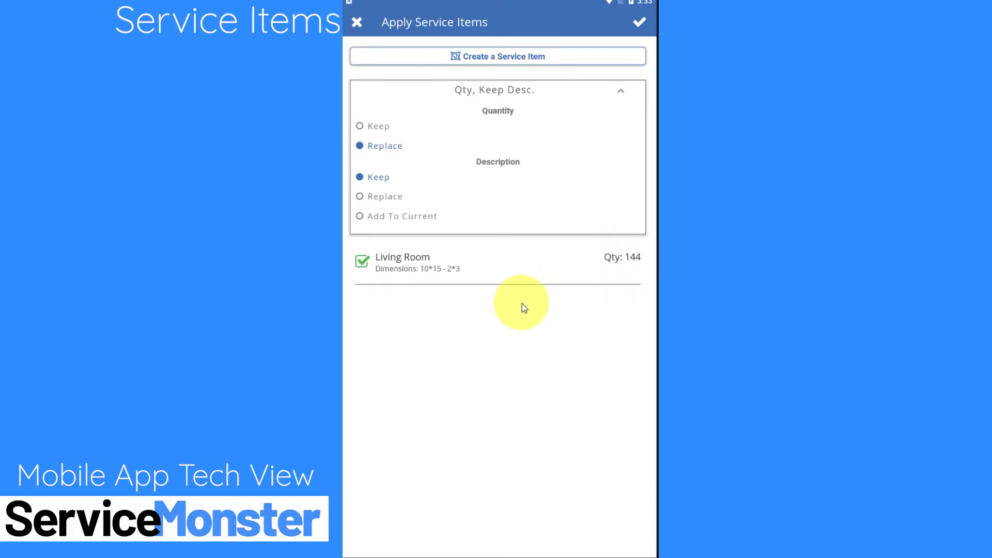
pyautogui.click(622, 91)
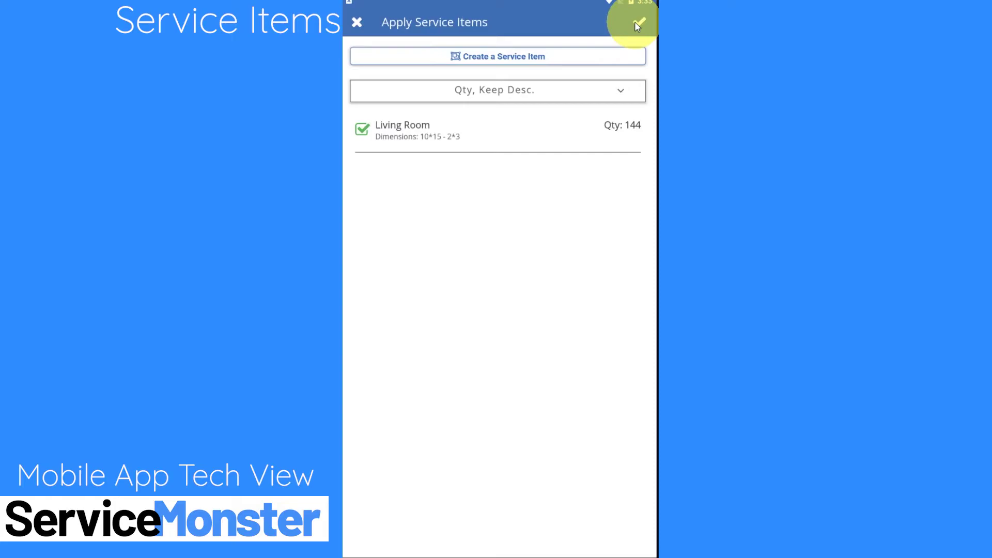
pyautogui.click(639, 23)
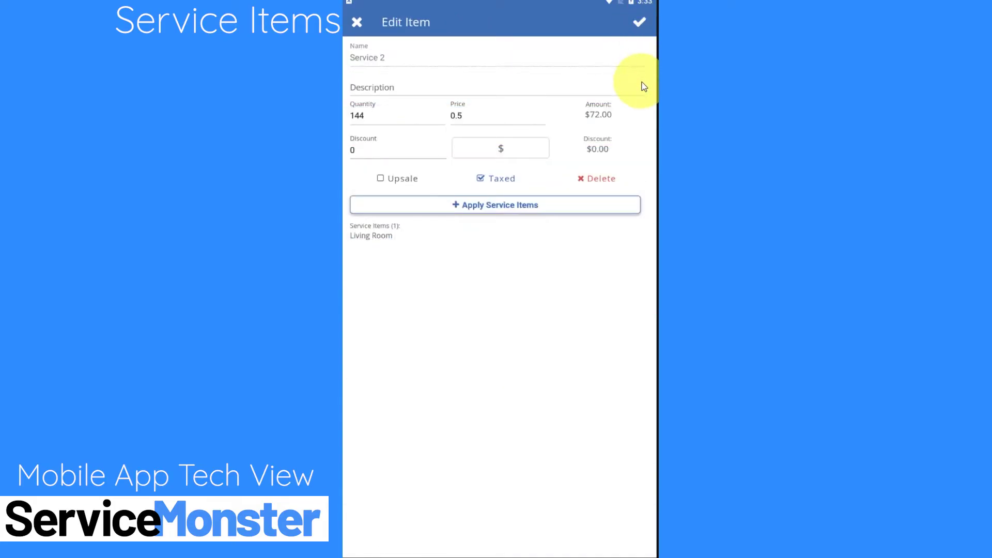
pyautogui.click(638, 22)
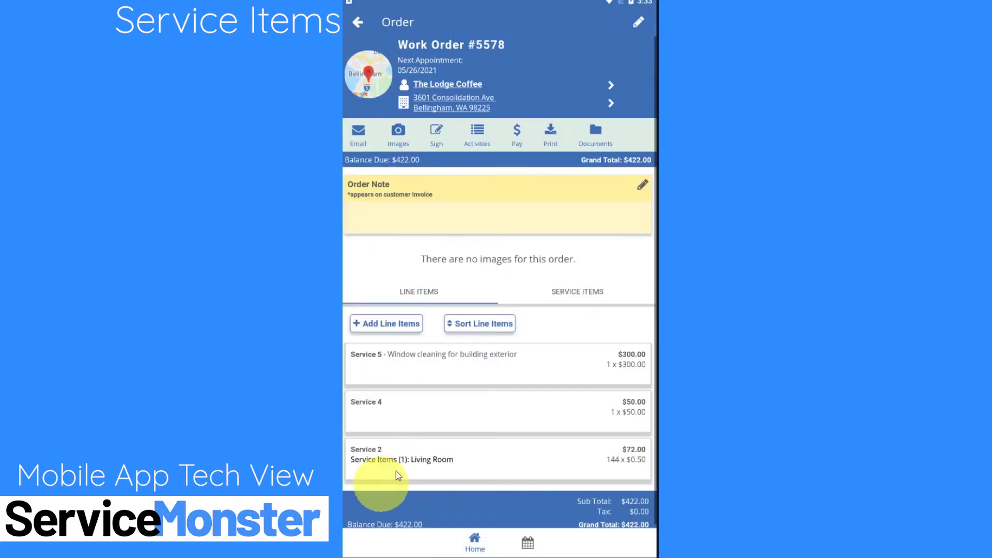
# Step: Return from work order #5578 to The Lodge Coffee appointment page, now showing $422.00 balance due
pyautogui.click(583, 350)
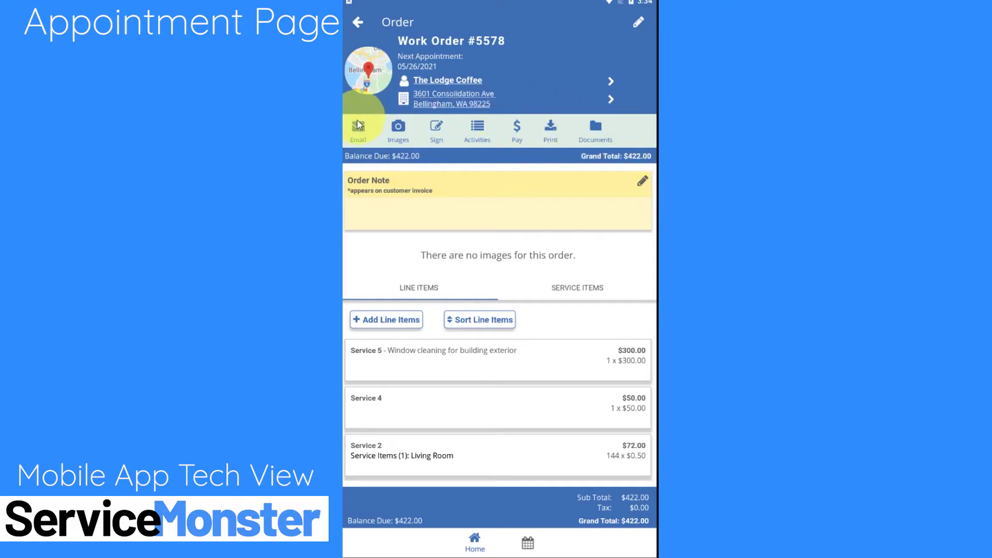
pyautogui.click(373, 18)
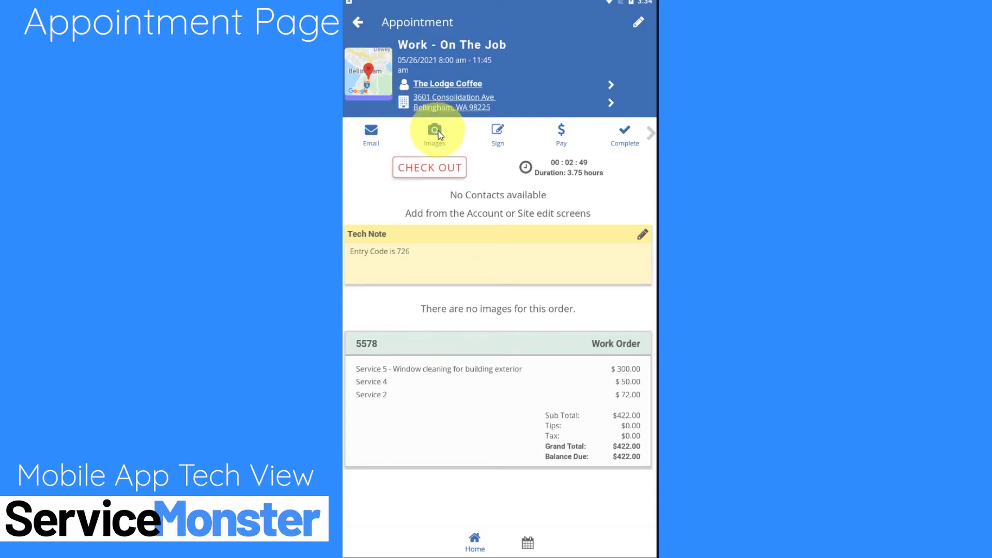
# Step: Sign work order 5578, place the signature above the Signature line, and upload the signed copy
pyautogui.click(498, 134)
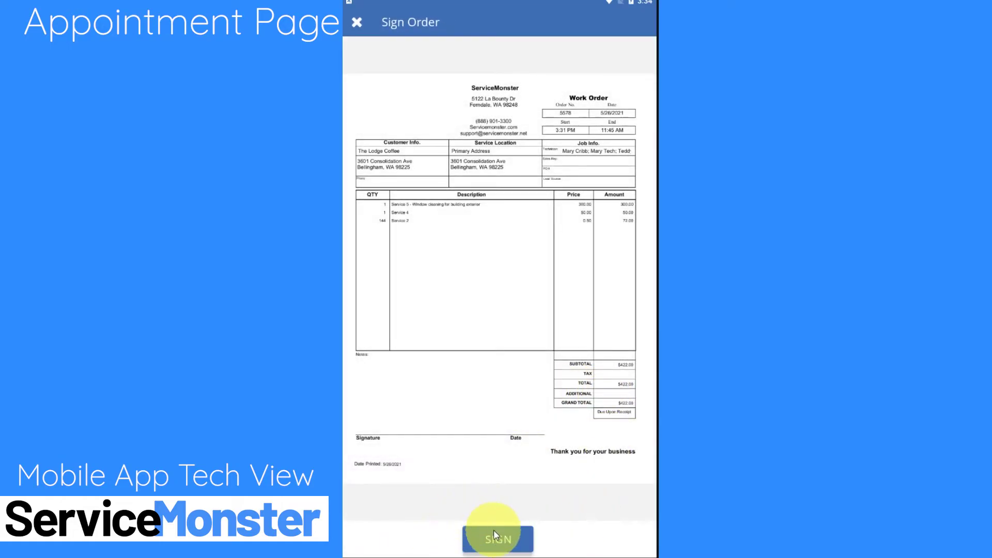
pyautogui.click(494, 540)
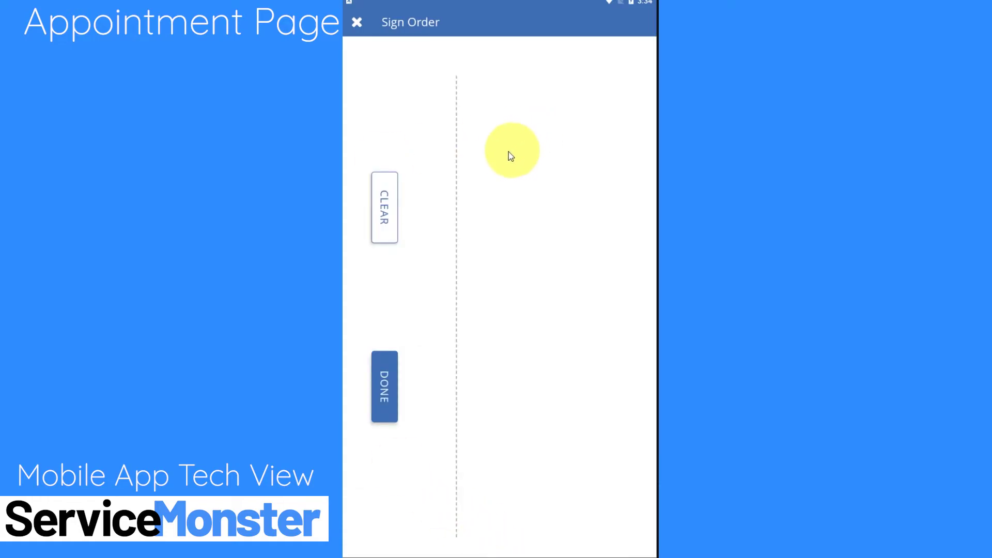
pyautogui.moveTo(589, 136)
pyautogui.mouseDown()
pyautogui.moveTo(553, 141)
pyautogui.moveTo(613, 173)
pyautogui.moveTo(483, 212)
pyautogui.moveTo(519, 231)
pyautogui.moveTo(517, 298)
pyautogui.moveTo(548, 457)
pyautogui.mouseUp()
pyautogui.click(368, 393)
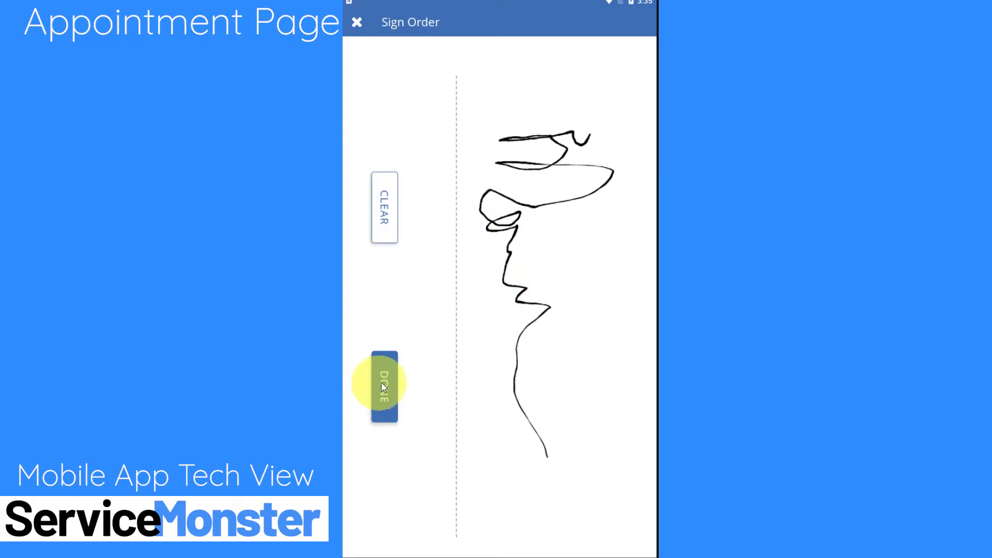
pyautogui.moveTo(415, 470)
pyautogui.mouseDown()
pyautogui.moveTo(434, 451)
pyautogui.moveTo(435, 425)
pyautogui.mouseUp()
pyautogui.click(554, 538)
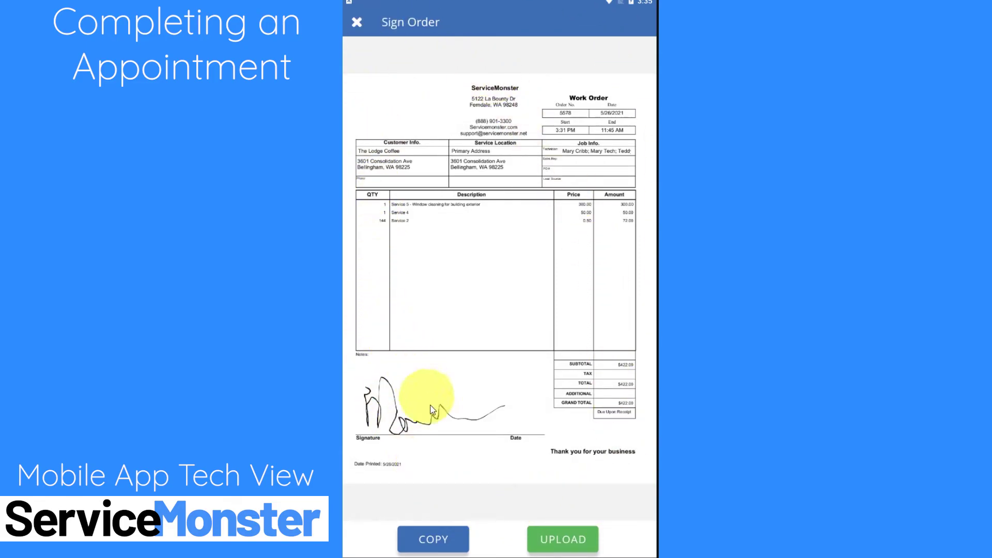
pyautogui.click(555, 553)
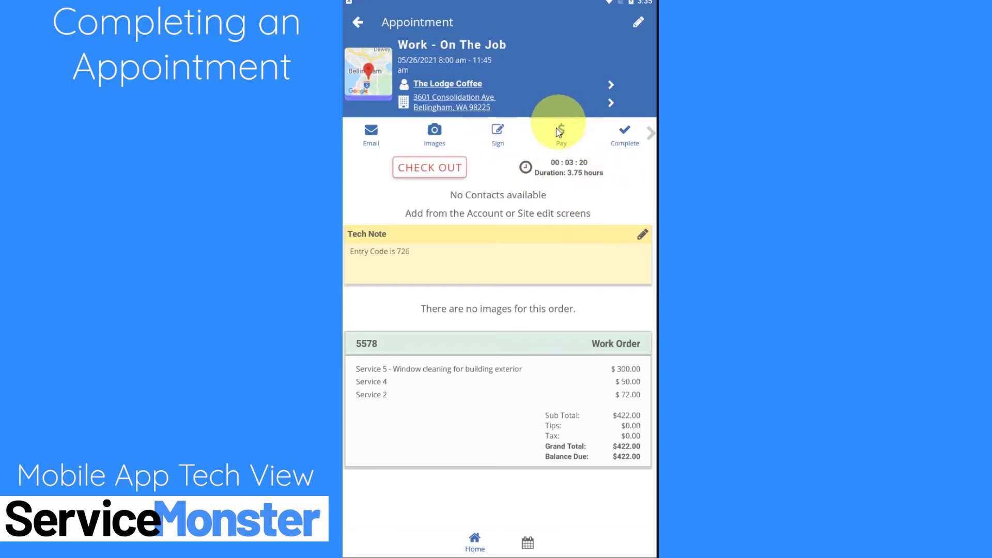
# Step: Open the Complete Appointment checklist, at 10% with Collect Signature already done
pyautogui.click(647, 136)
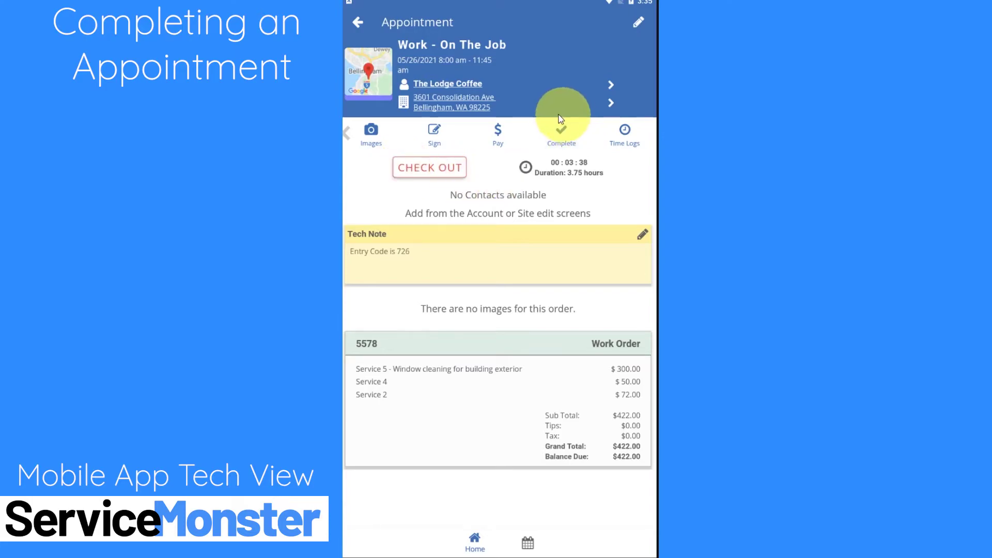
pyautogui.click(558, 136)
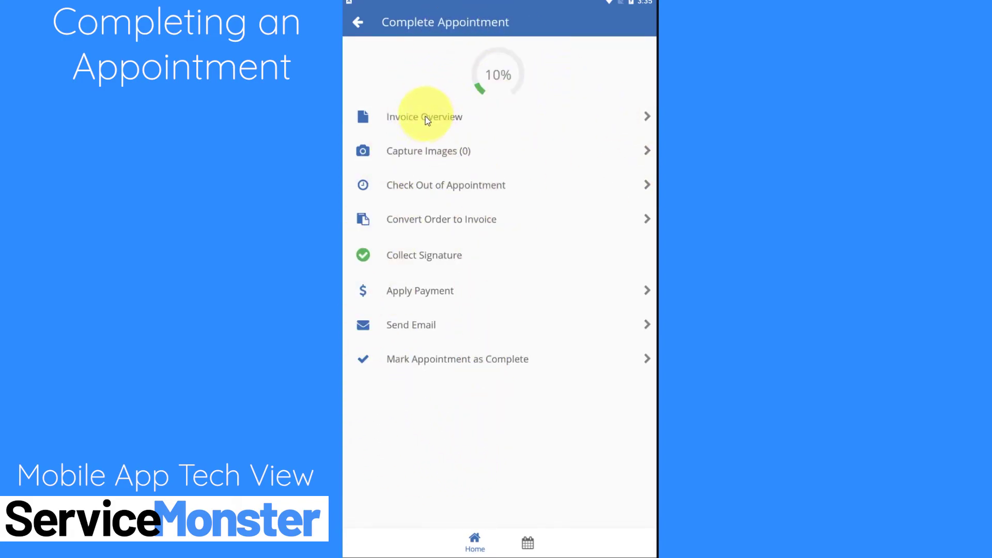
# Step: Convert work order 5578 to invoice #5578 and review its $422.00 total, raising completion to 30%
pyautogui.click(452, 119)
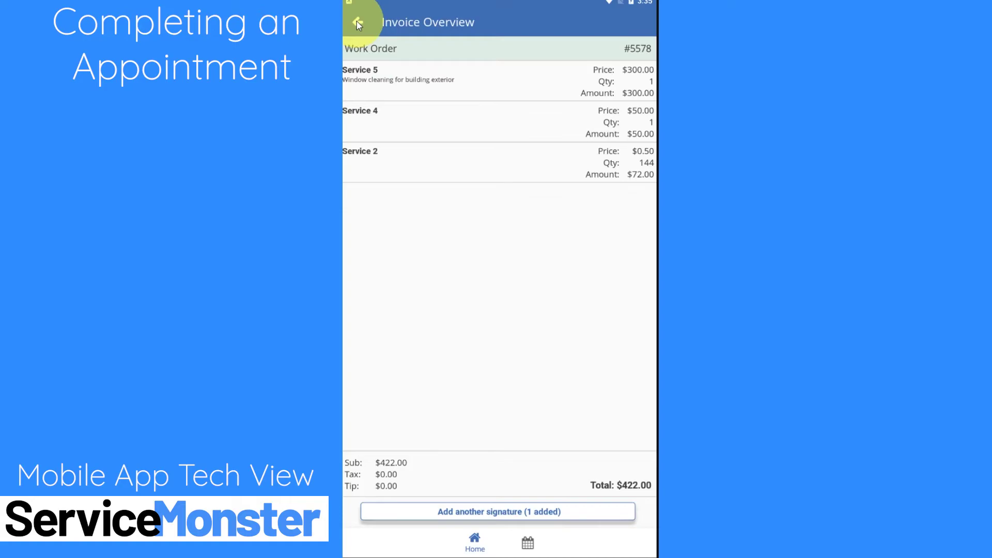
pyautogui.click(358, 23)
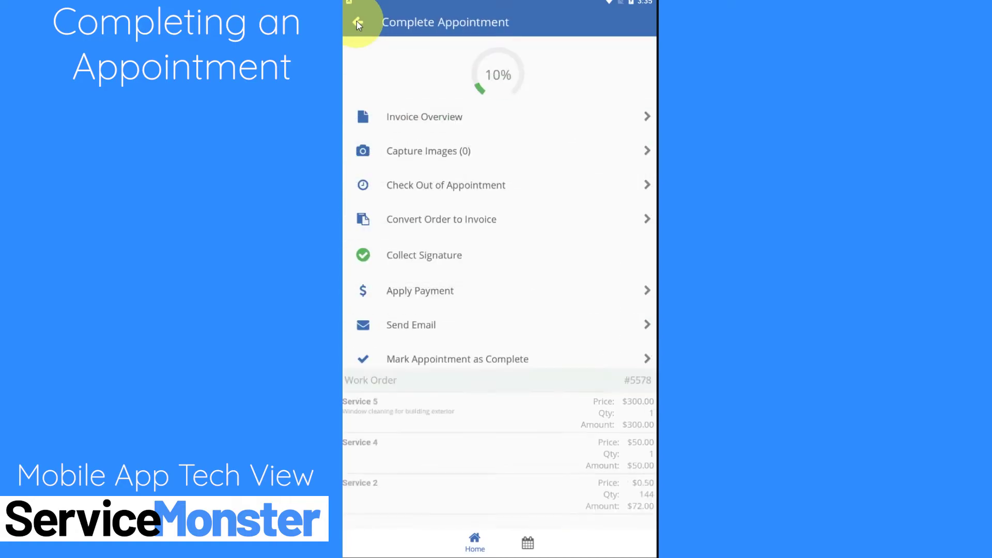
pyautogui.click(478, 219)
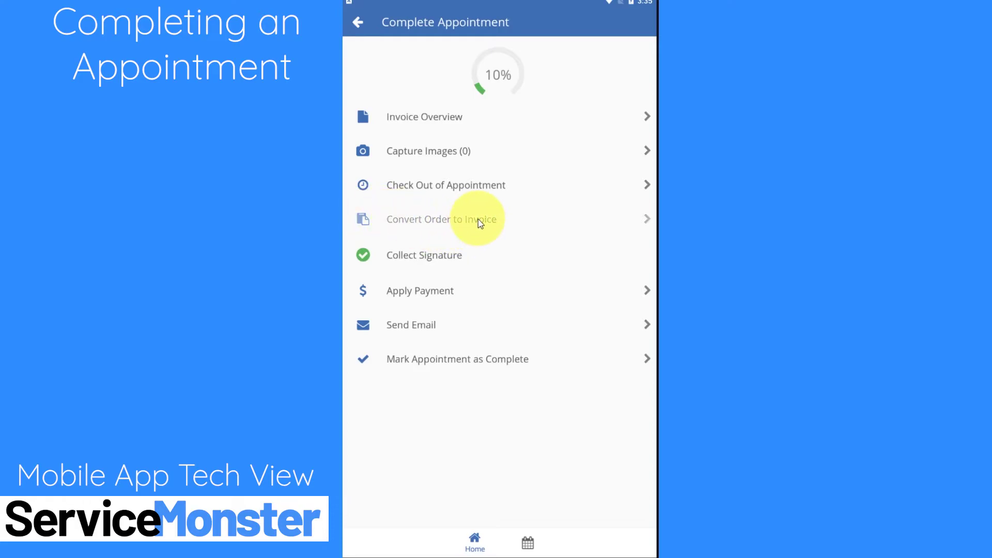
pyautogui.click(430, 122)
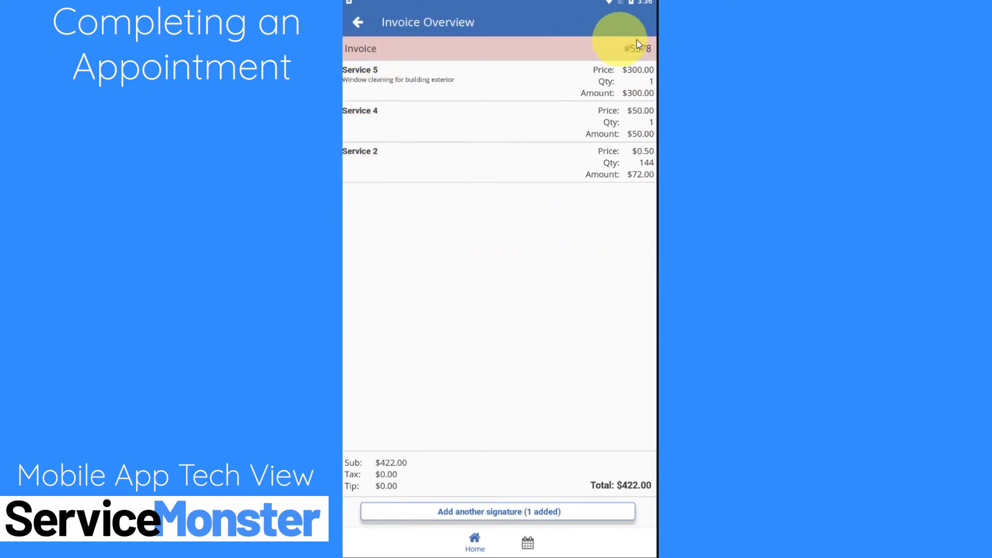
pyautogui.click(358, 24)
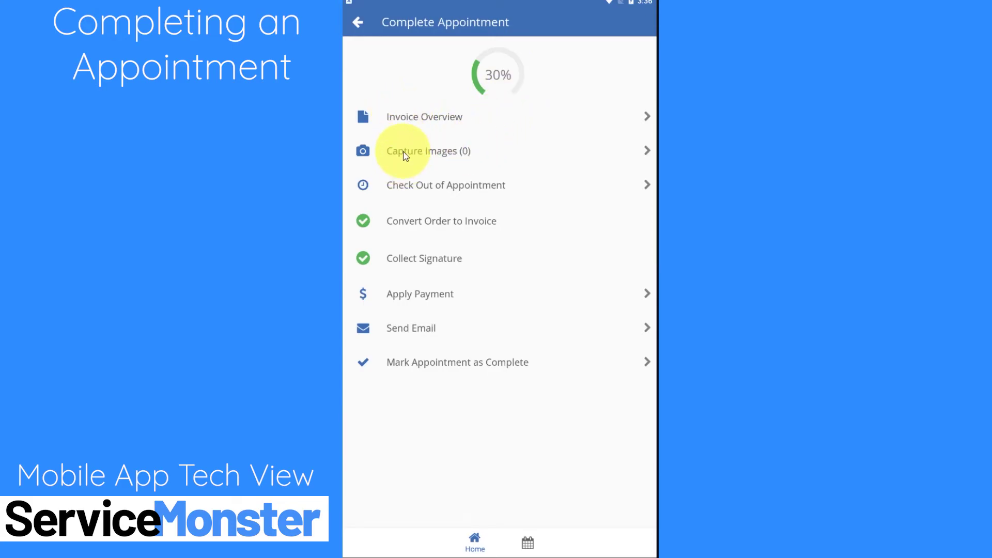
# Step: View the order's images, check out, and open payment methods for invoice #5578's $422.00 balance
pyautogui.click(406, 155)
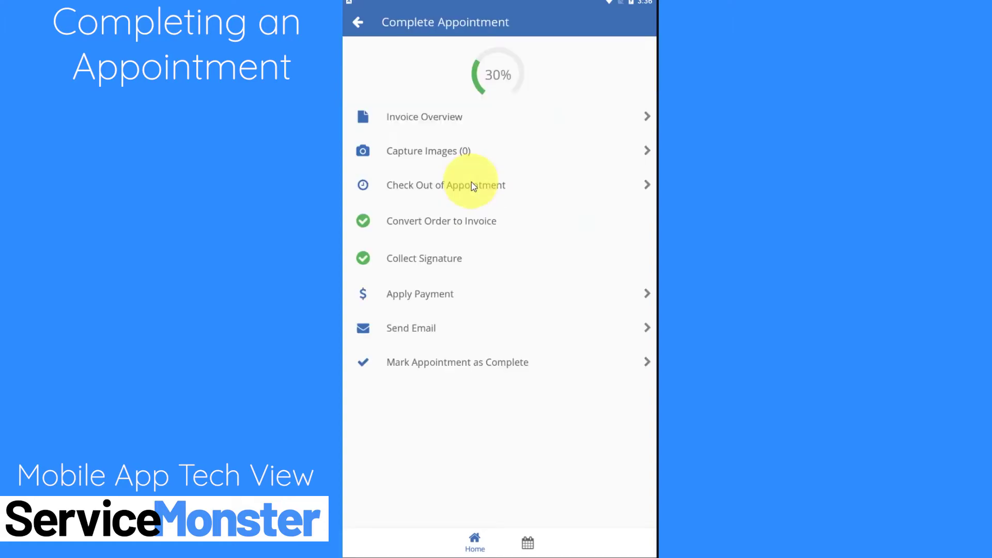
pyautogui.click(472, 183)
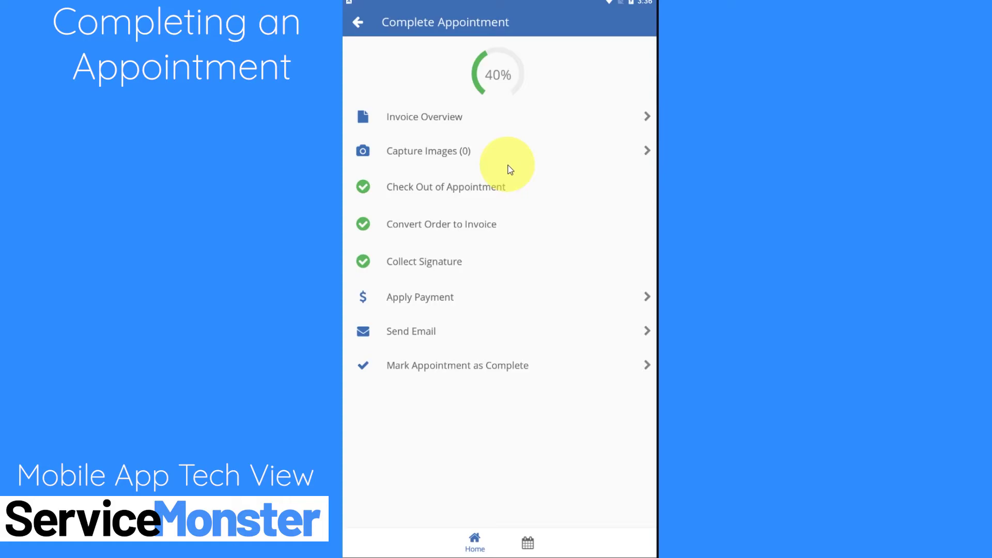
pyautogui.click(426, 301)
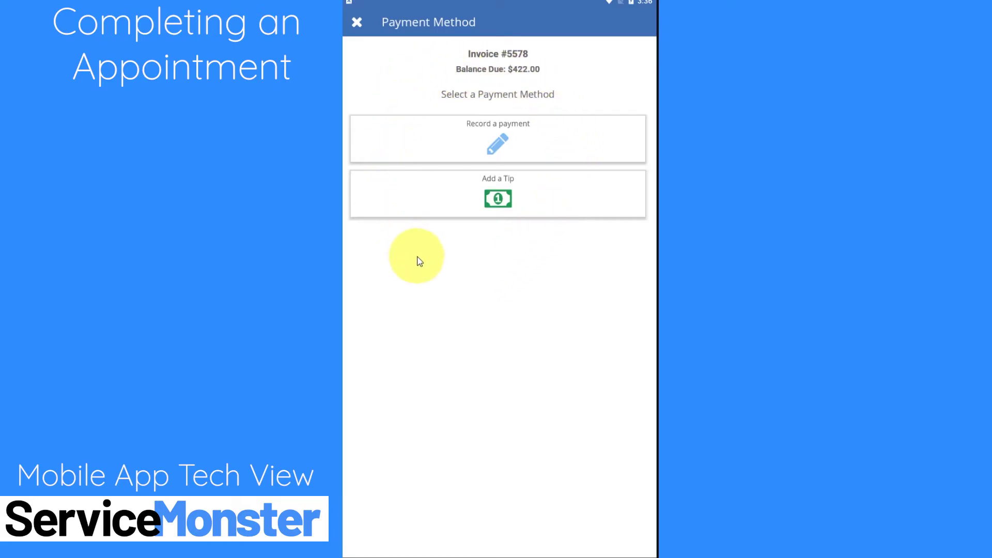
# Step: Record the $422.00 payment on invoice #5578 as Check, add a note, and save it
pyautogui.click(456, 142)
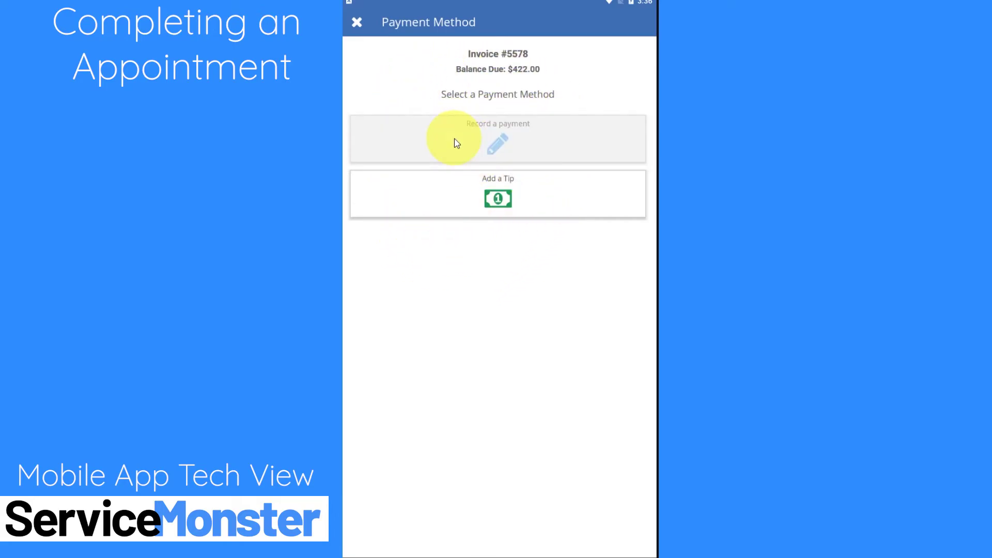
pyautogui.click(498, 133)
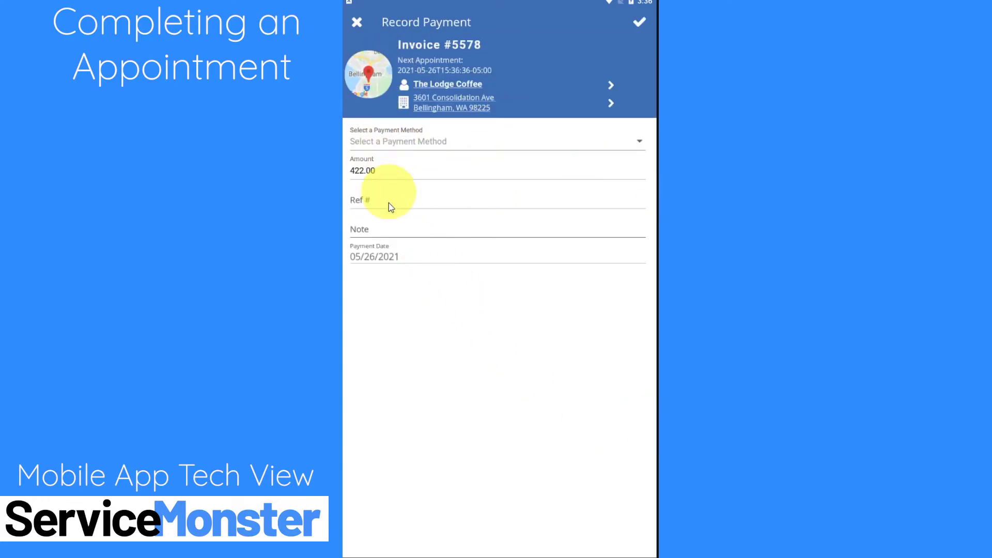
pyautogui.click(639, 141)
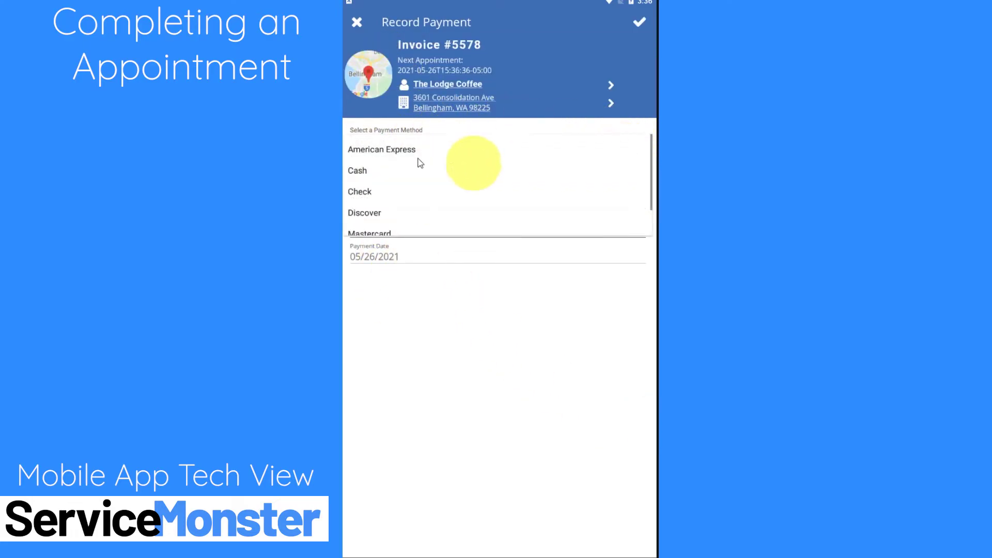
pyautogui.scroll(-2, 365, 199)
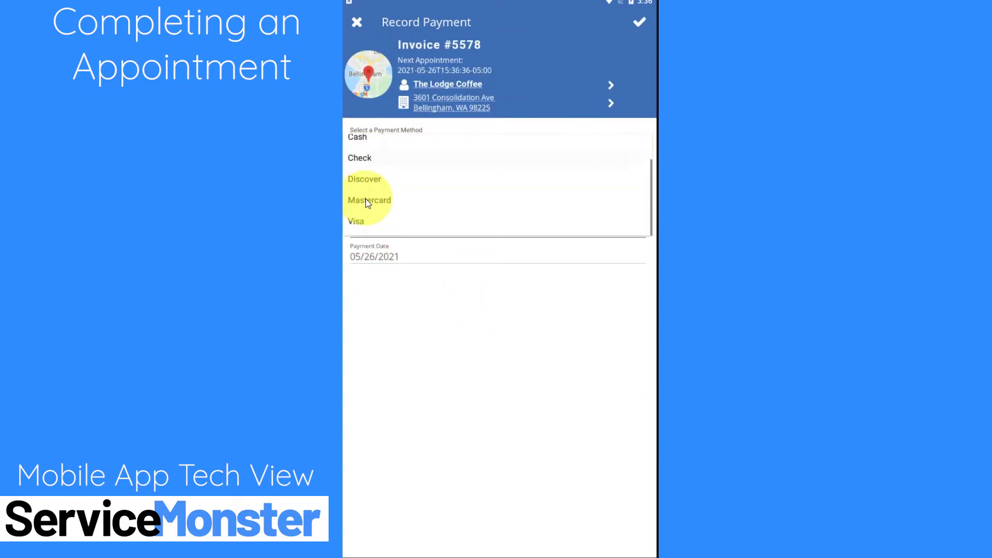
pyautogui.click(355, 160)
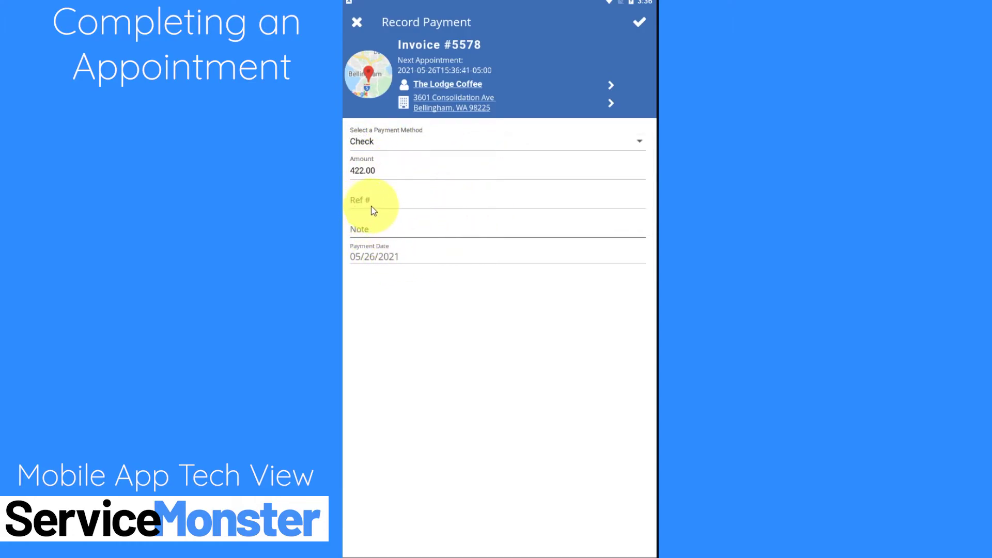
pyautogui.click(360, 230)
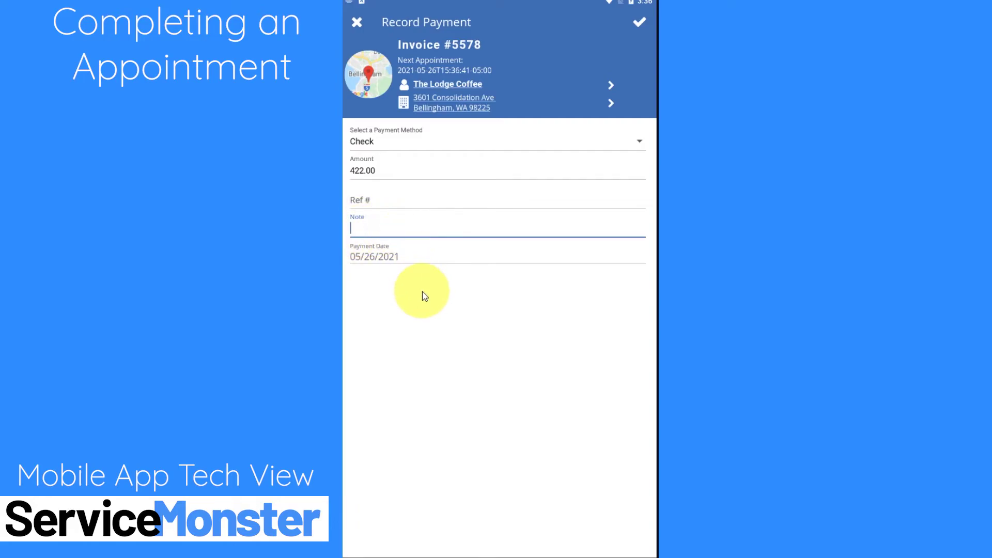
pyautogui.click(640, 23)
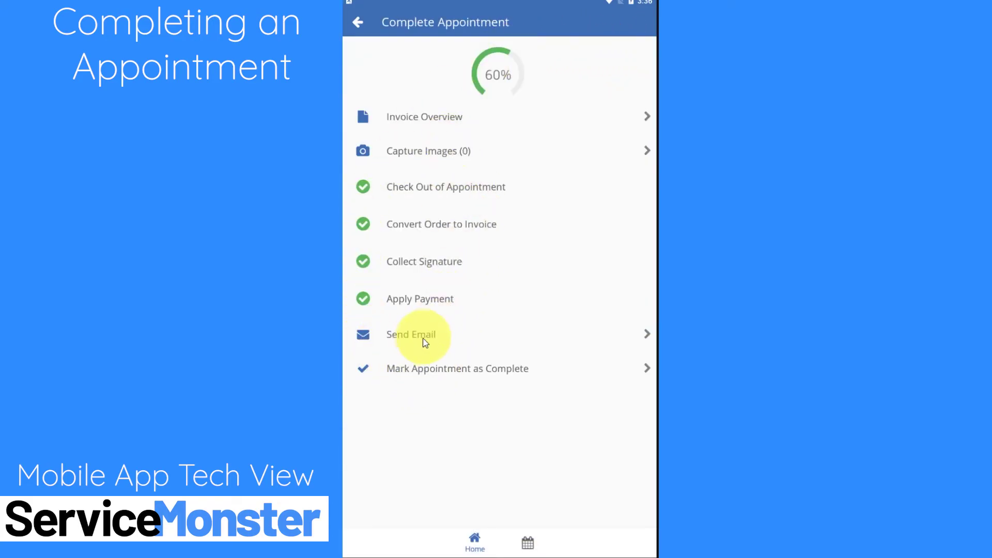
# Step: Draft the invoice email with the Thank You - Invoice (Paid) template, attaching Invoice 5578 Printout.pdf
pyautogui.click(410, 341)
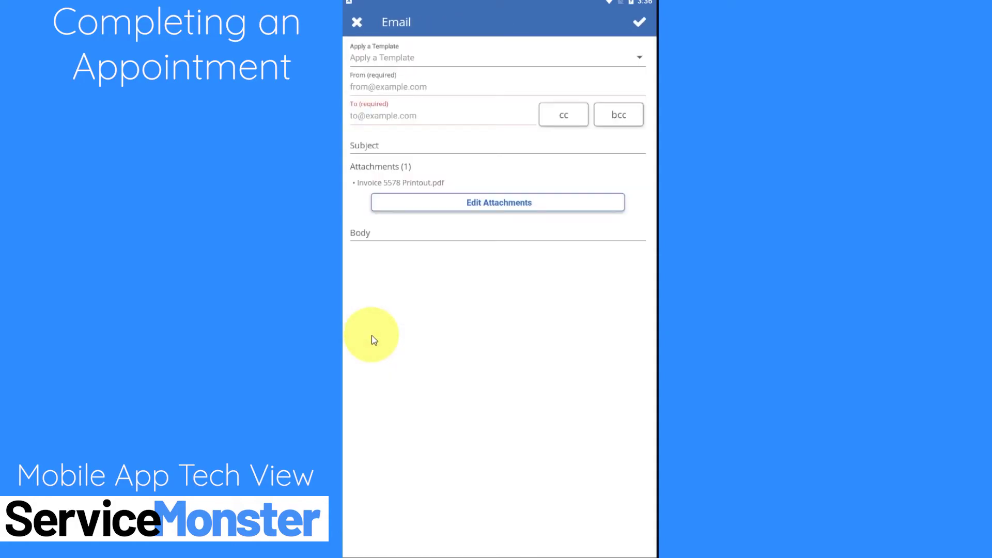
pyautogui.click(398, 58)
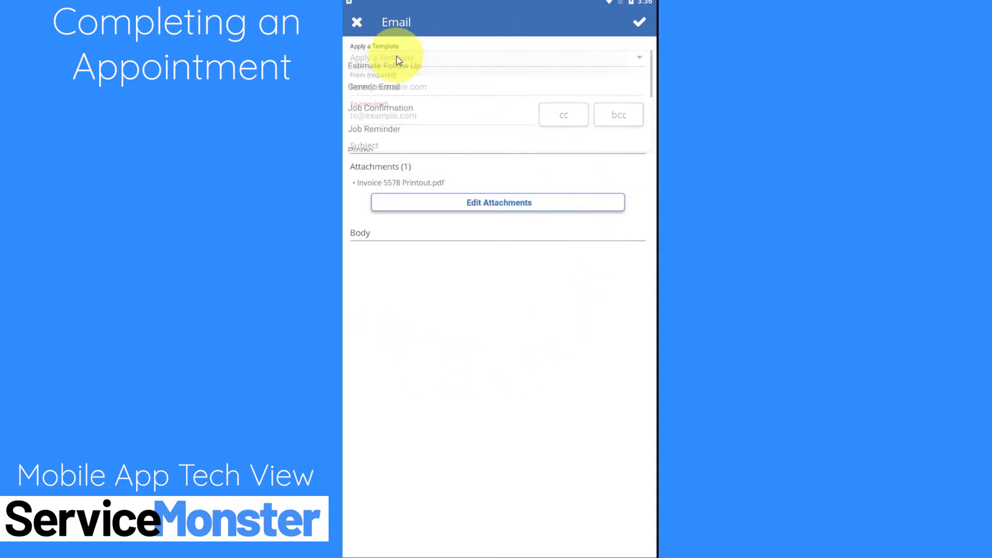
pyautogui.scroll(-3, 416, 80)
pyautogui.scroll(-1, 506, 123)
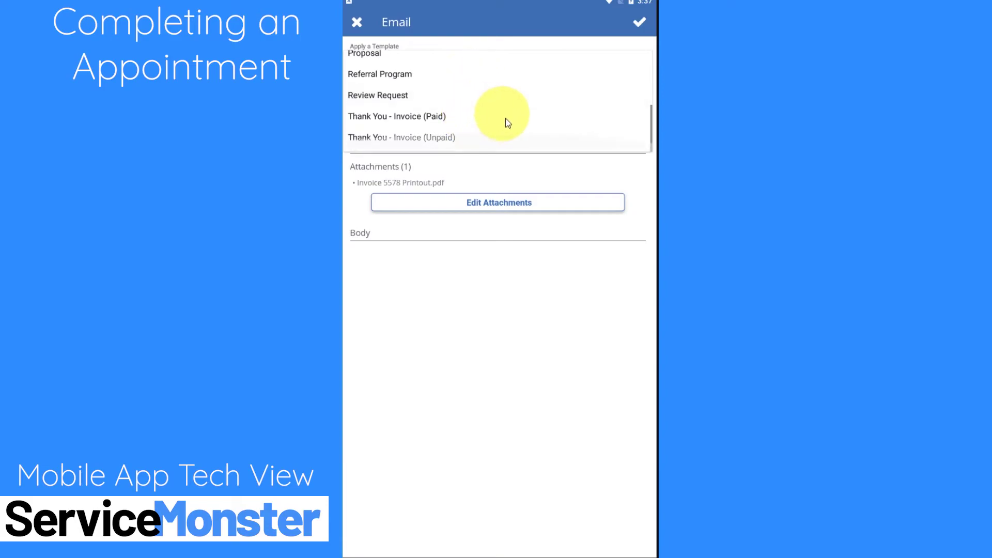
pyautogui.click(428, 117)
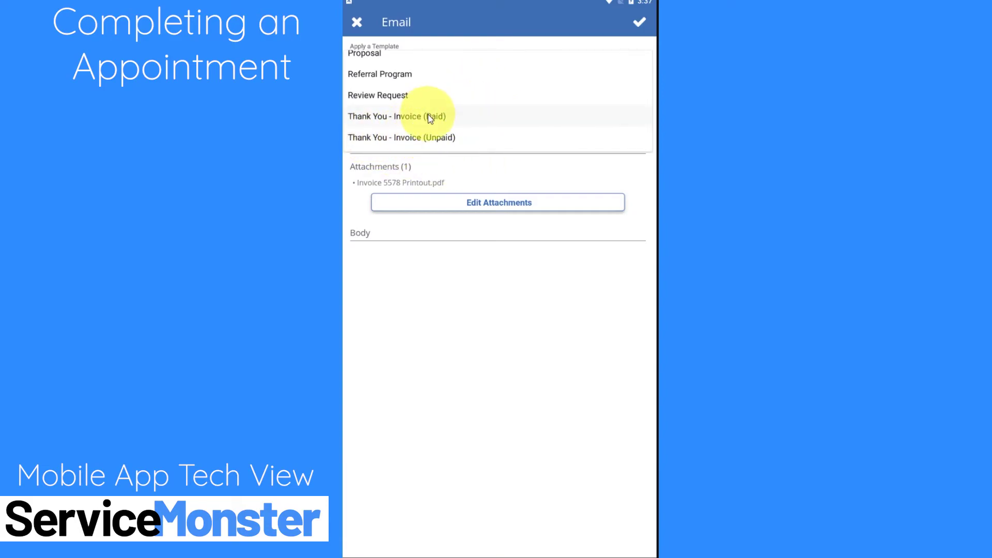
pyautogui.scroll(-5, 507, 357)
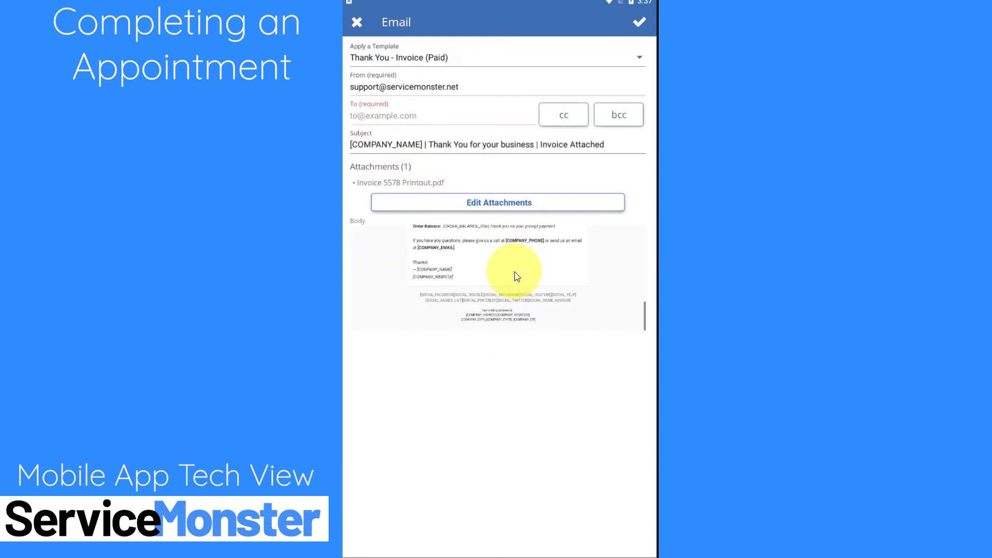
pyautogui.scroll(5, 515, 271)
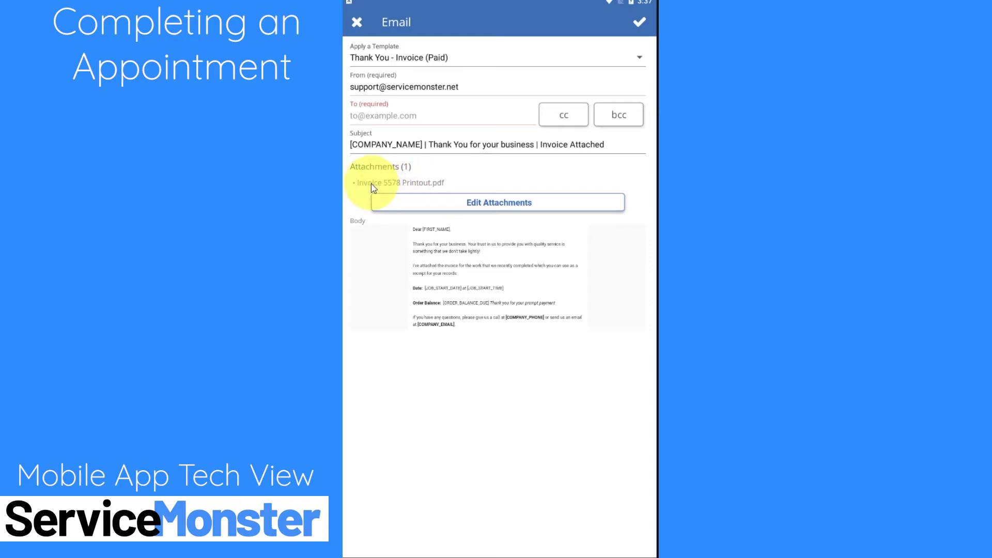
pyautogui.click(497, 202)
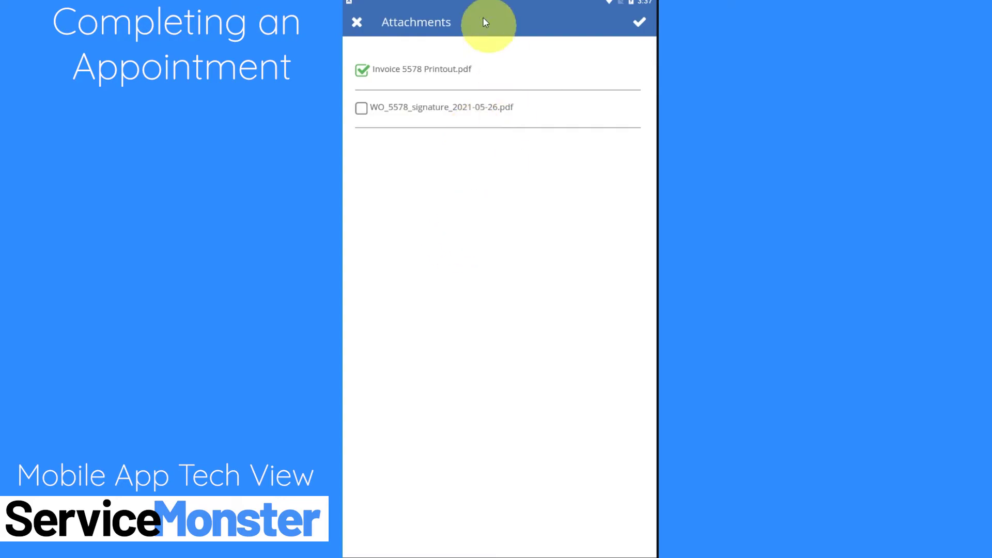
pyautogui.click(638, 23)
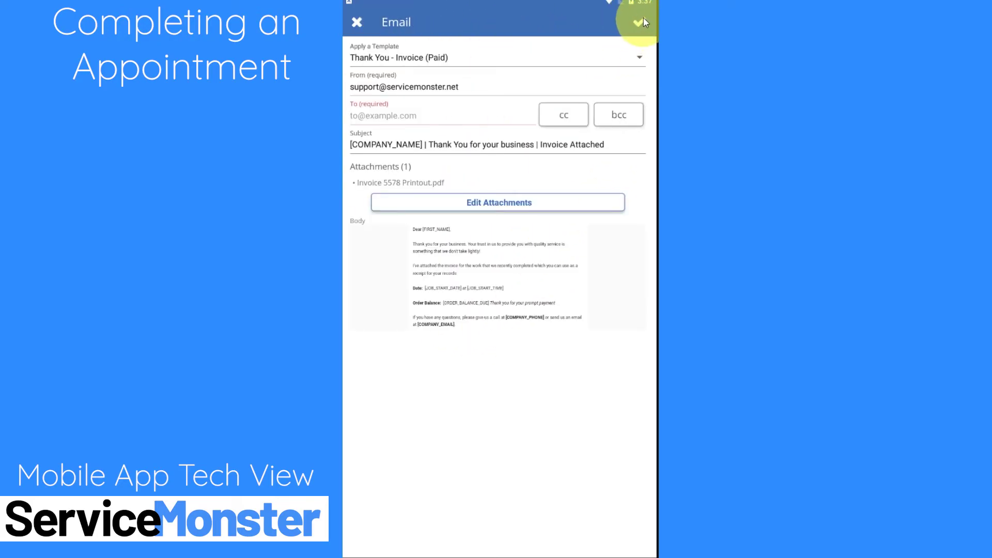
# Step: Send the invoice email, mark the Lodge Coffee appointment complete, and return to its details
pyautogui.click(639, 25)
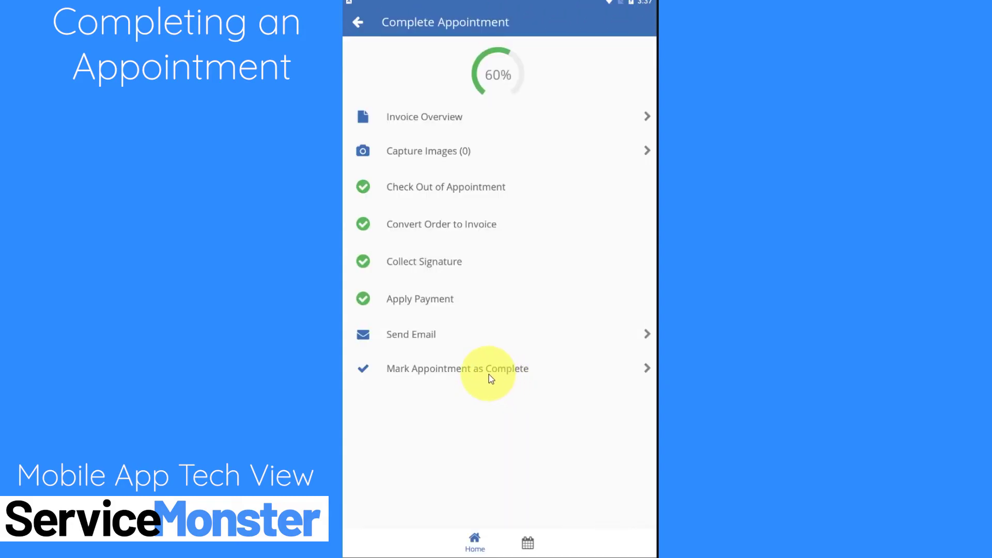
pyautogui.click(401, 373)
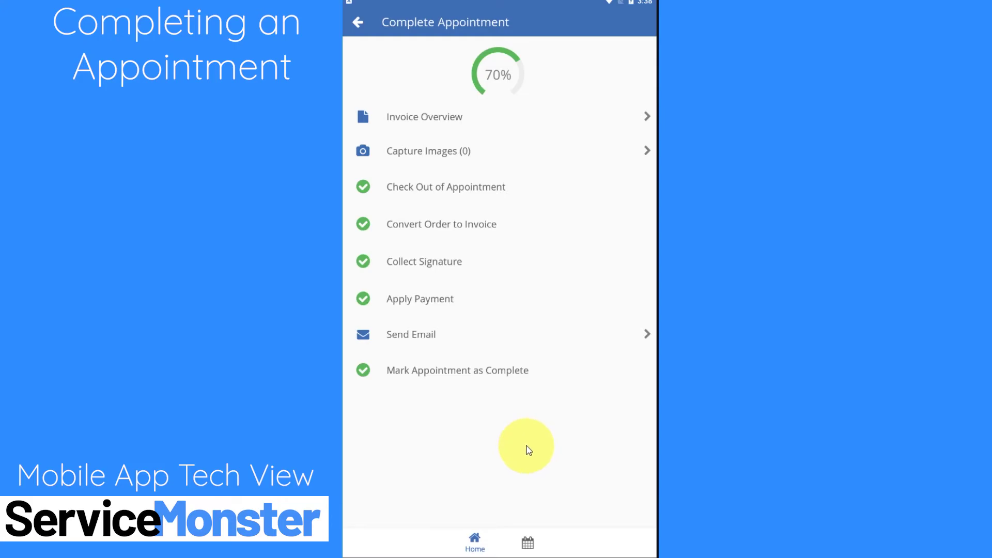
pyautogui.click(356, 23)
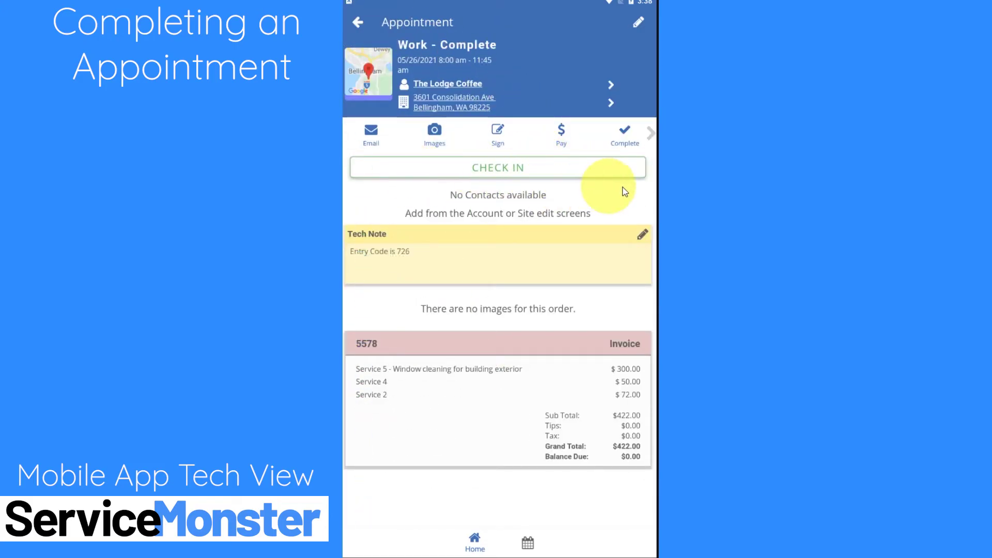
# Step: Reveal the appointment's extra actions and view its time logs
pyautogui.moveTo(649, 145); pyautogui.dragTo(542, 141)
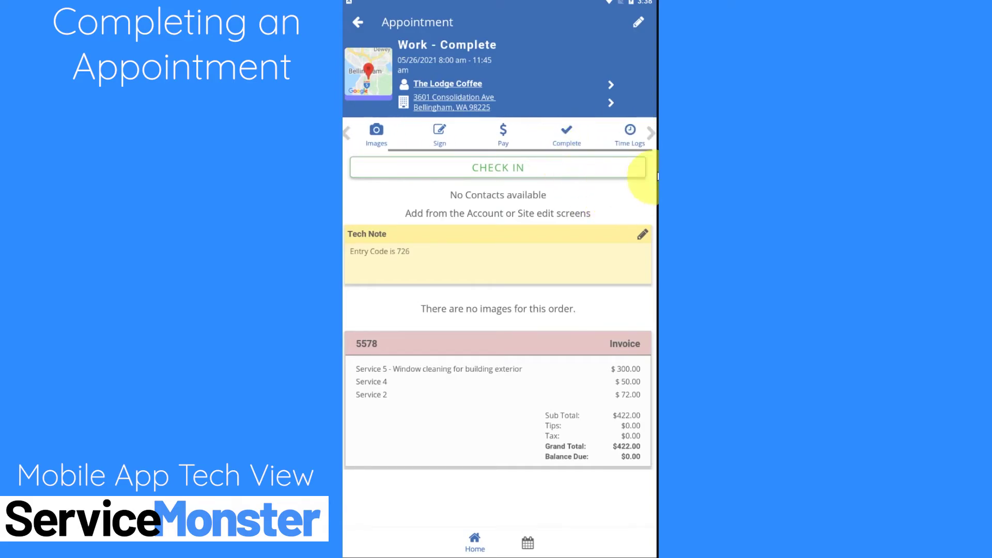
pyautogui.click(624, 139)
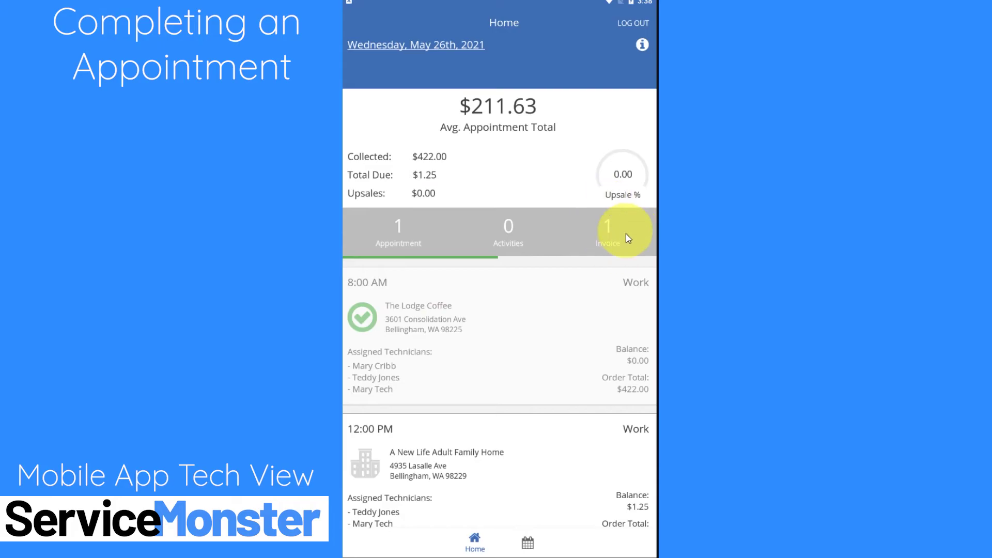
# Step: Start a call to the client's mobile number from the appointment
pyautogui.scroll(-1, 609, 239)
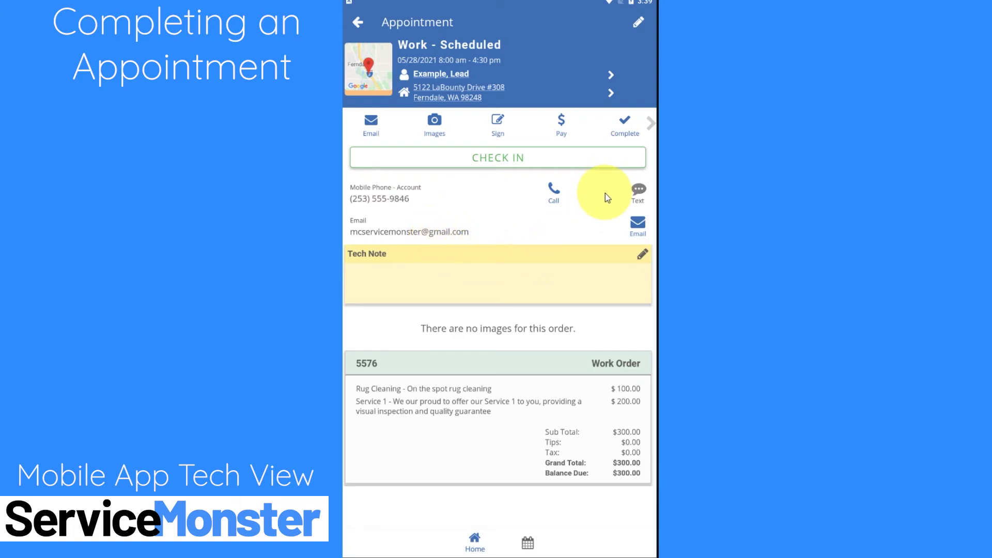
pyautogui.click(564, 196)
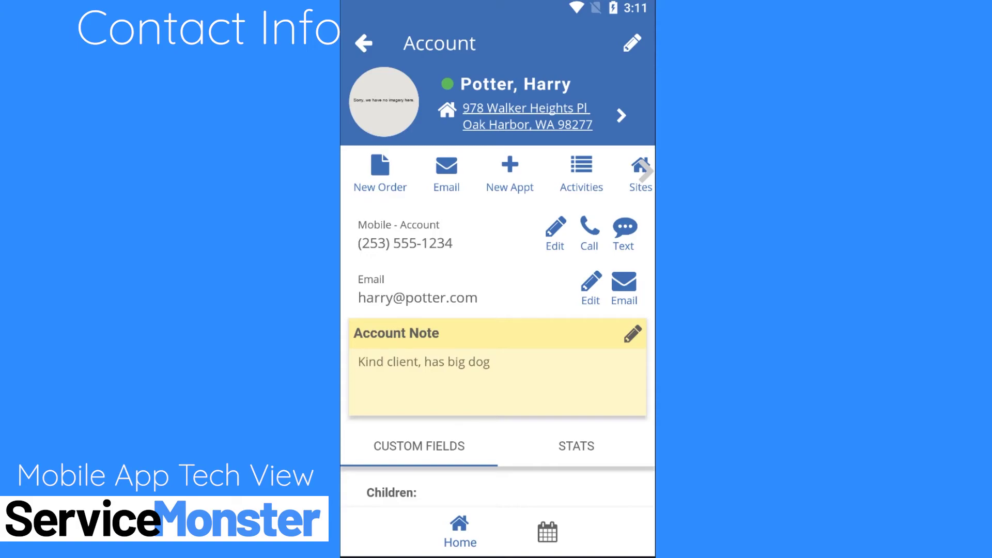
# Step: Start a text to the client via ServiceMonster using the Job Confirmation template
pyautogui.click(625, 230)
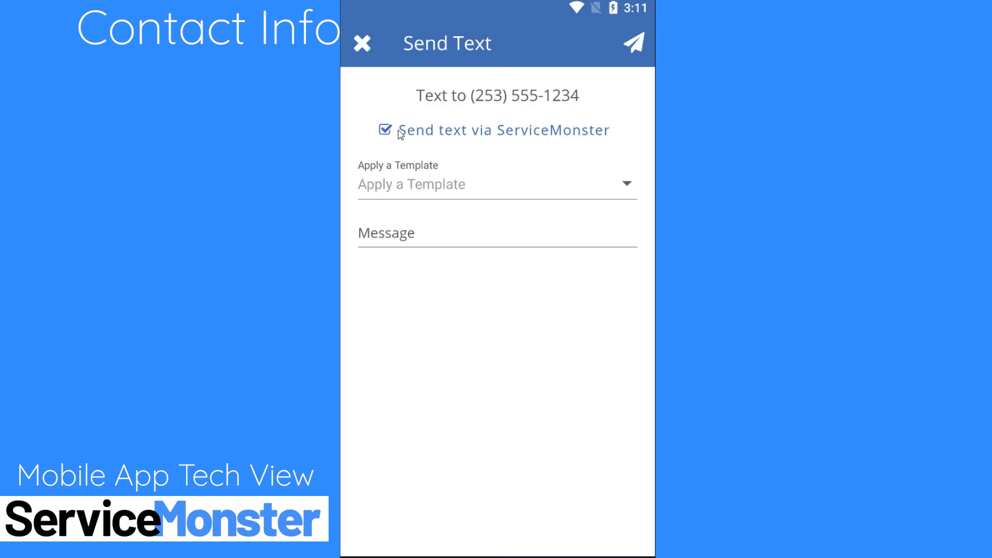
pyautogui.click(399, 133)
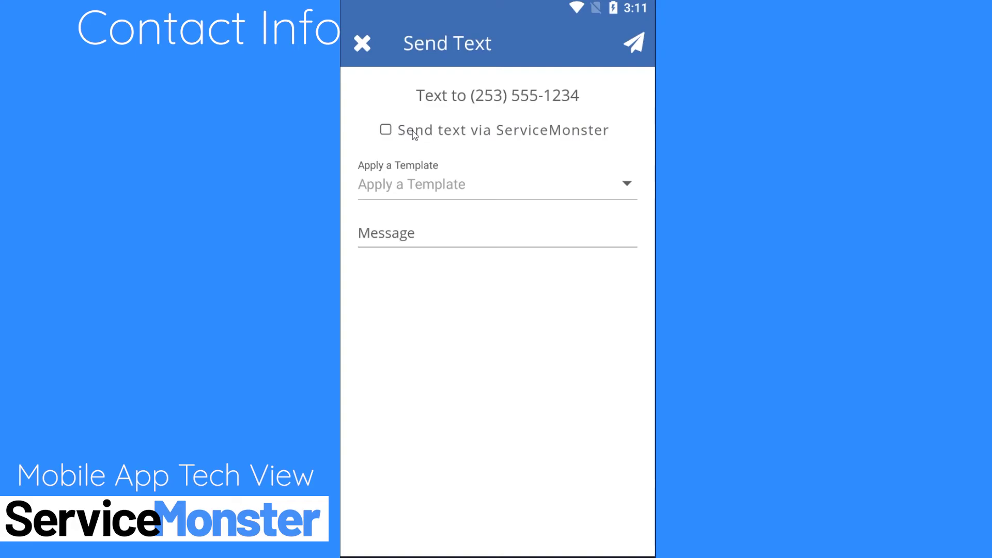
pyautogui.click(413, 134)
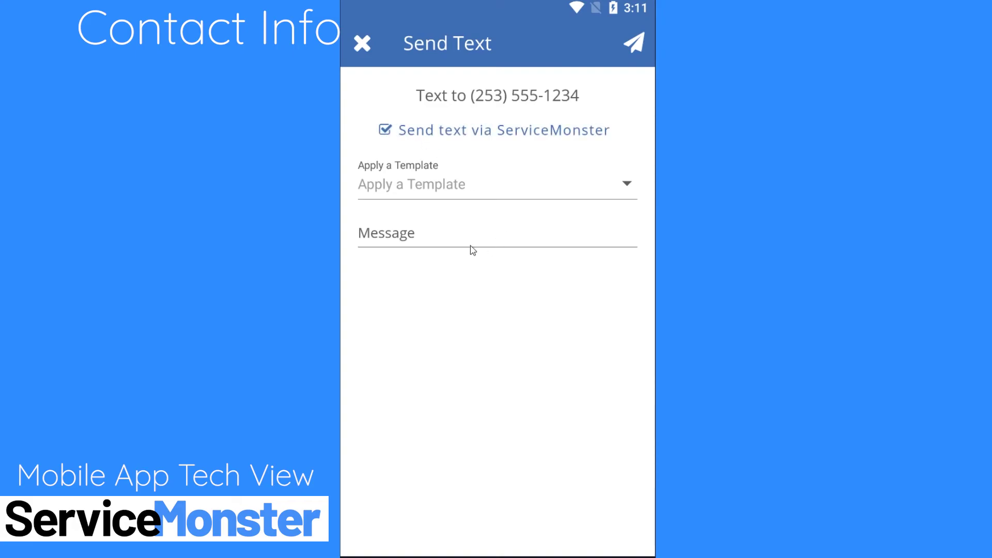
pyautogui.click(431, 182)
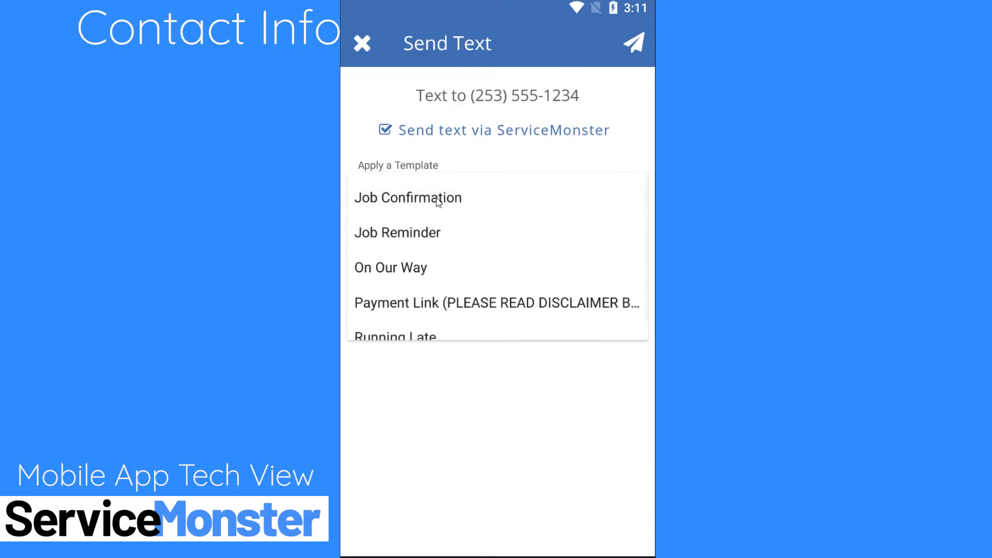
pyautogui.click(394, 199)
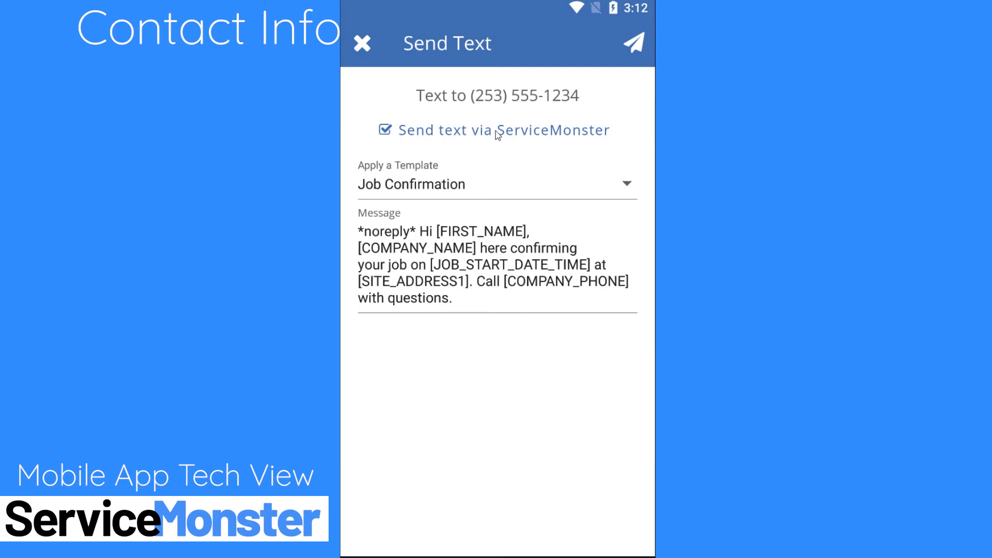
# Step: Switch the client text to the Running Late template, still sending via ServiceMonster
pyautogui.click(598, 134)
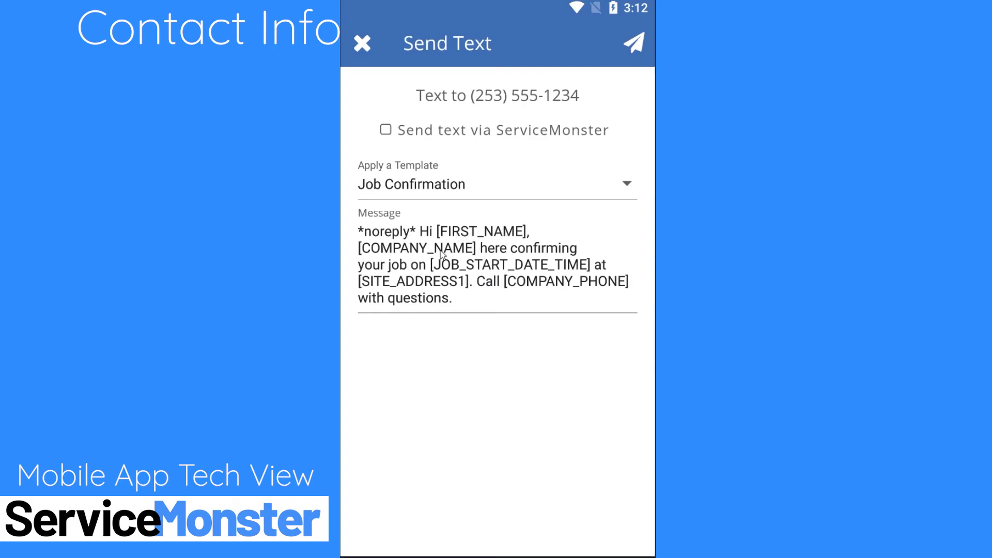
pyautogui.click(414, 130)
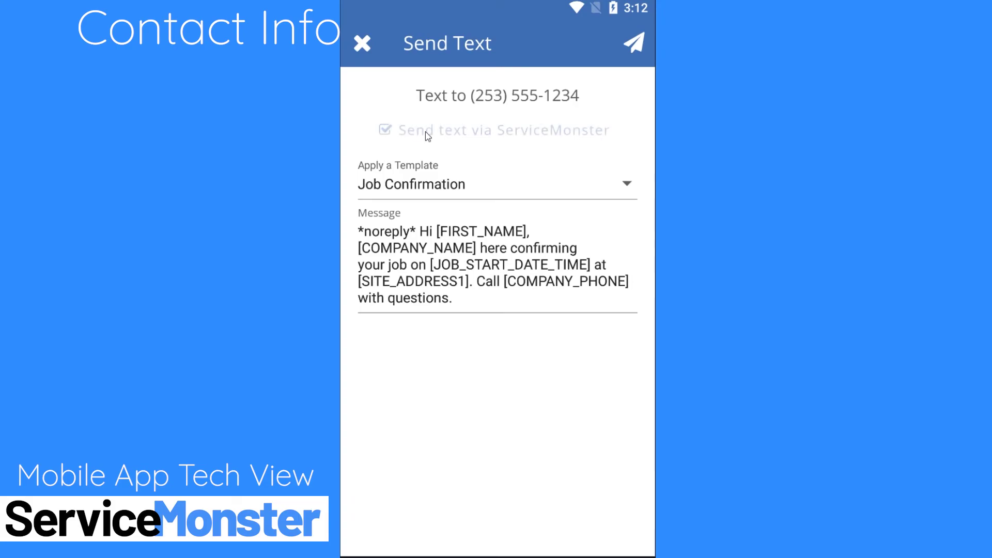
pyautogui.click(442, 185)
pyautogui.scroll(-1, 449, 237)
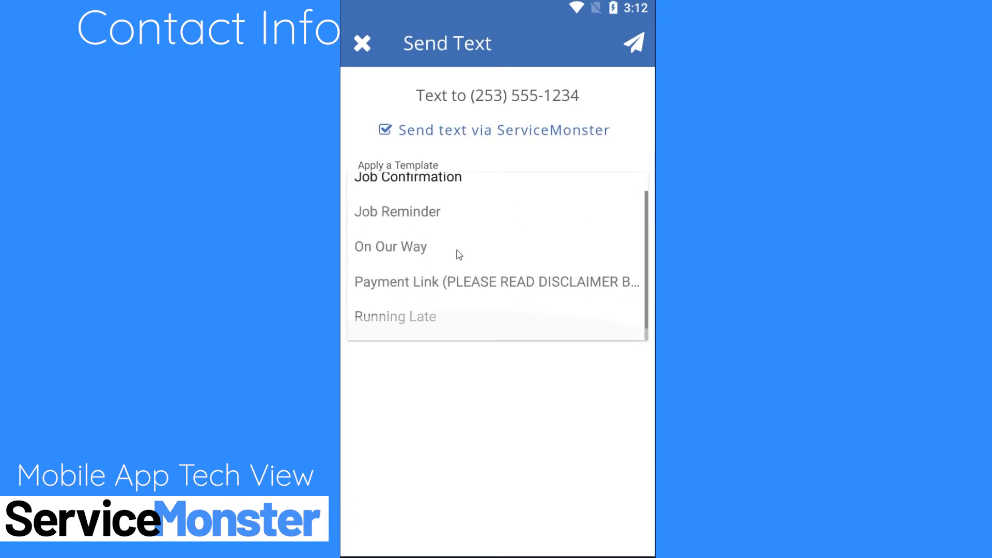
pyautogui.click(430, 317)
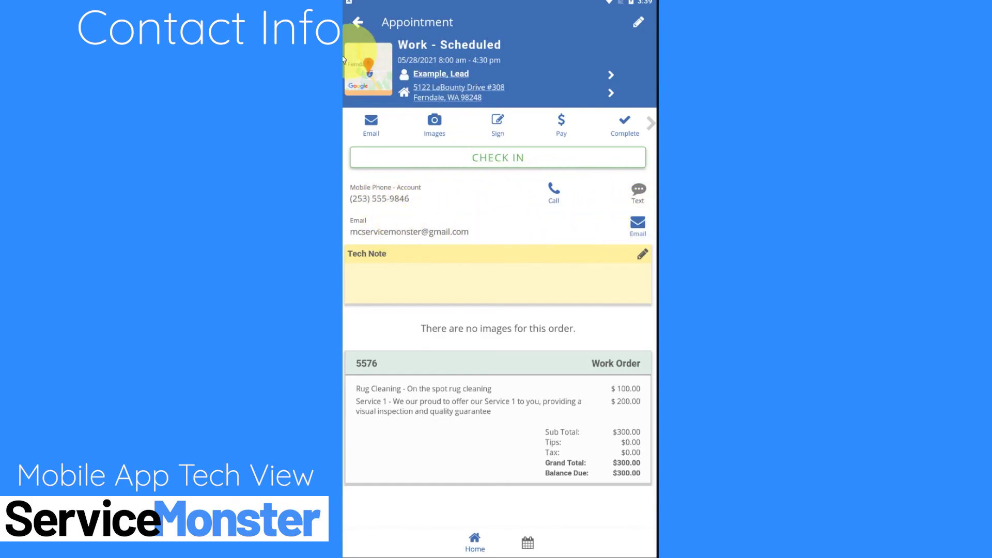
pyautogui.click(442, 76)
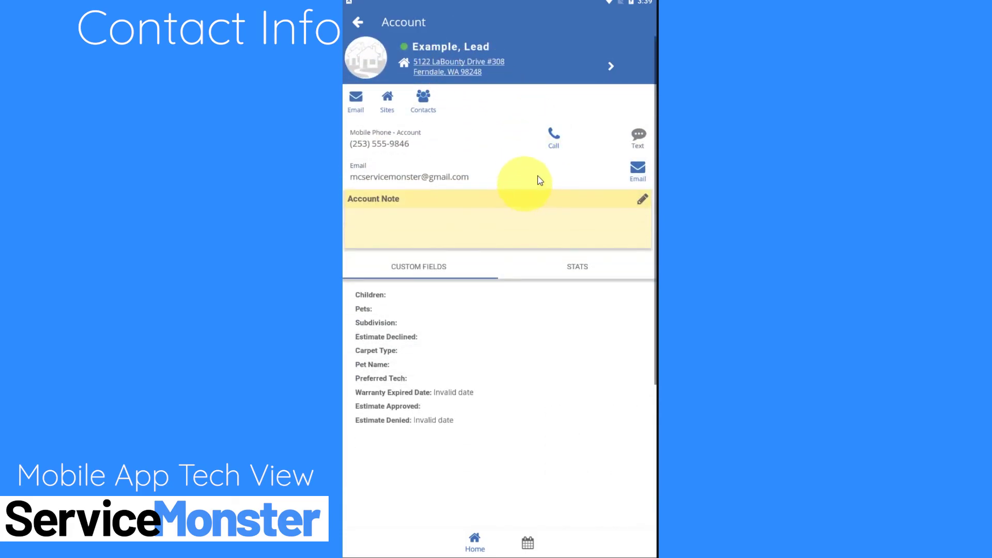
pyautogui.scroll(-3, 566, 402)
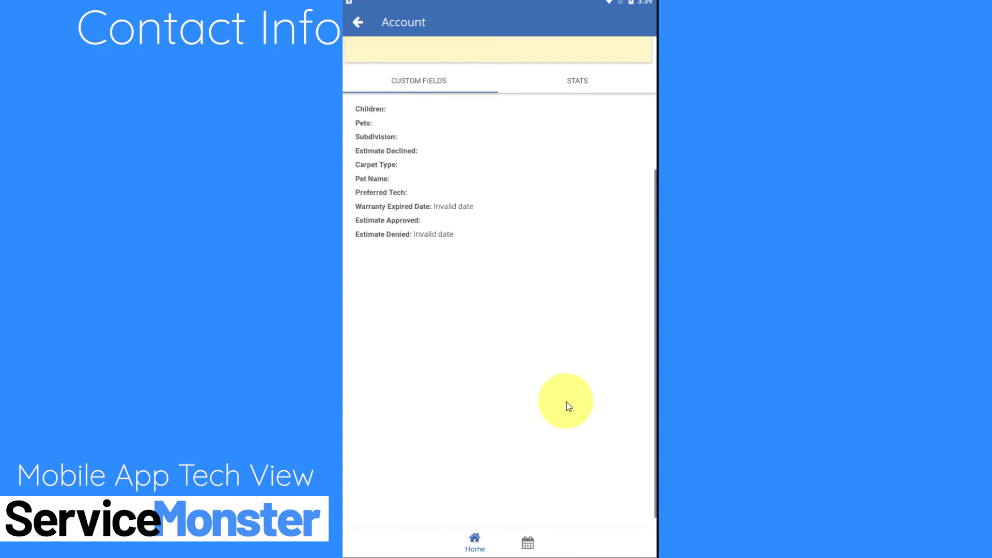
pyautogui.scroll(3, 566, 402)
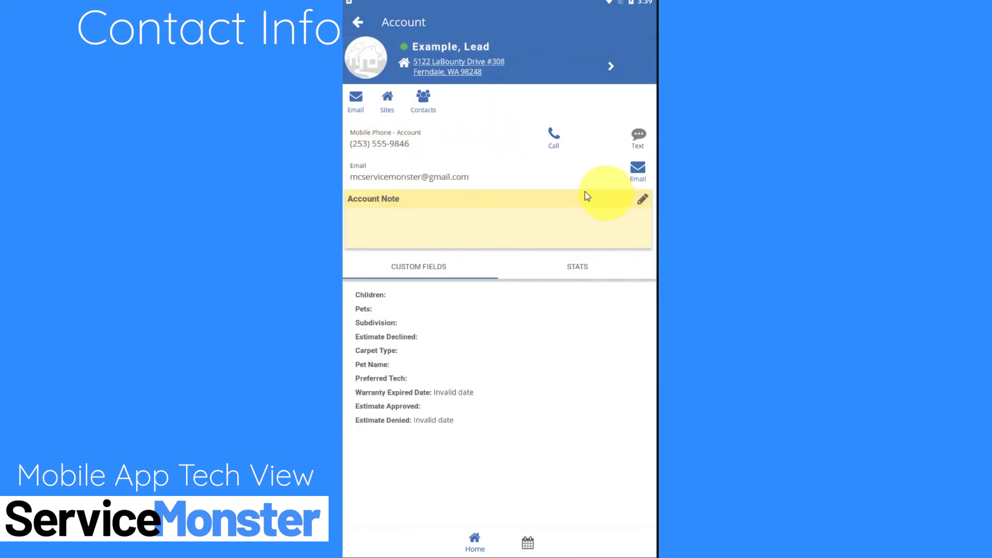
# Step: Open the job site's address details from the appointment and view its service items
pyautogui.click(357, 21)
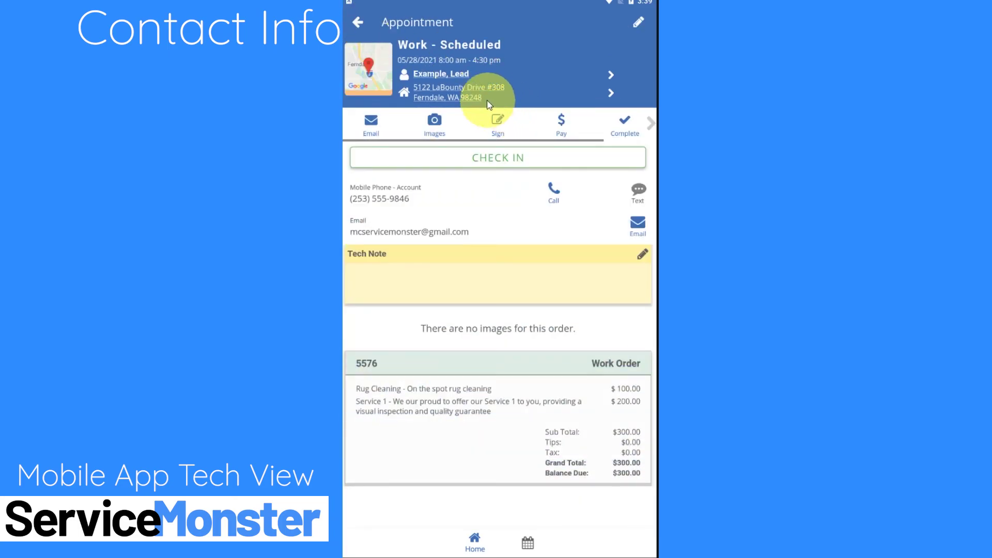
pyautogui.click(447, 88)
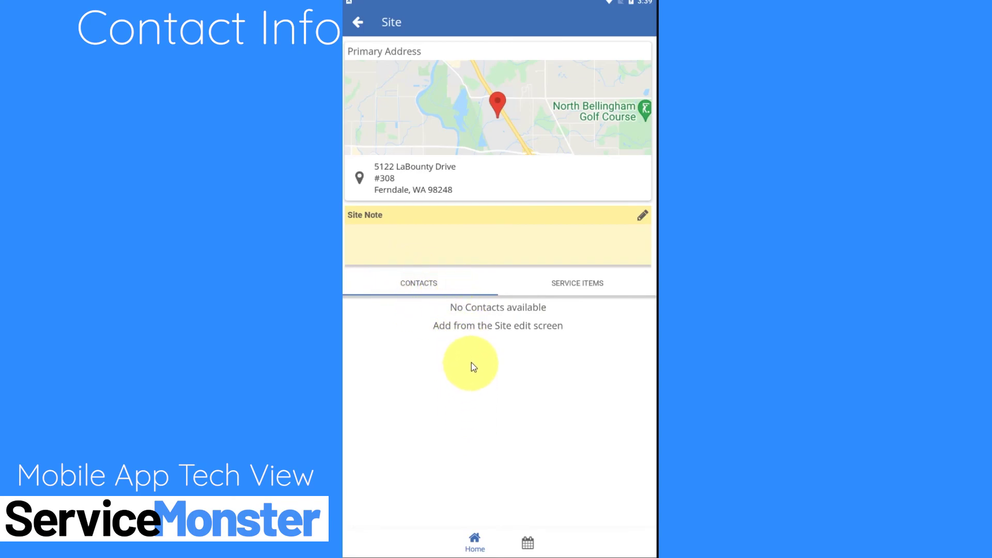
pyautogui.click(582, 287)
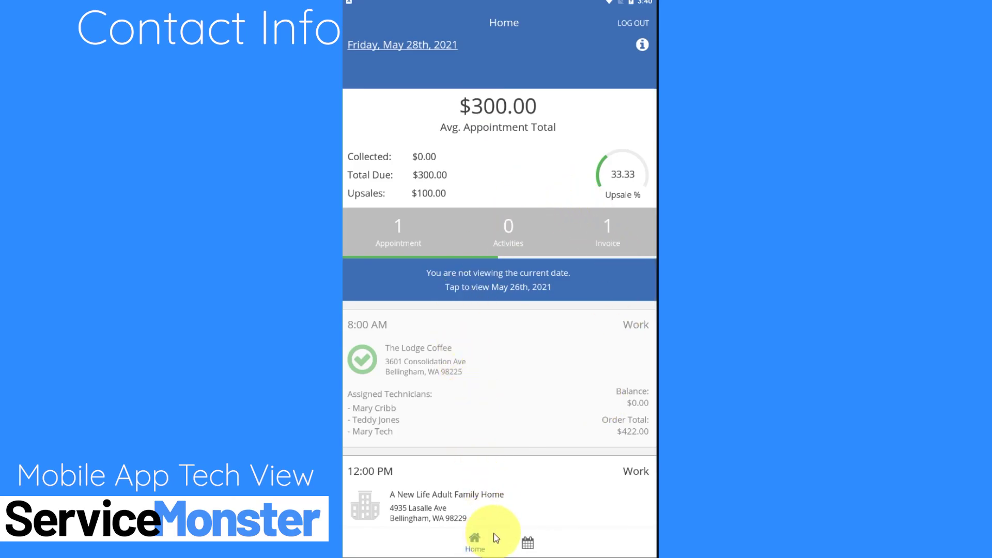
pyautogui.click(528, 541)
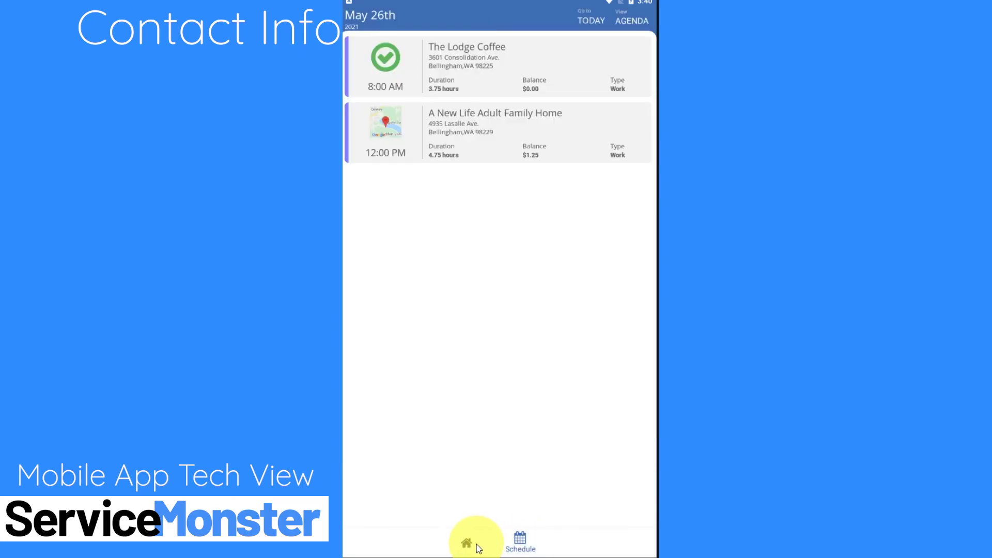
pyautogui.click(479, 547)
pyautogui.click(522, 542)
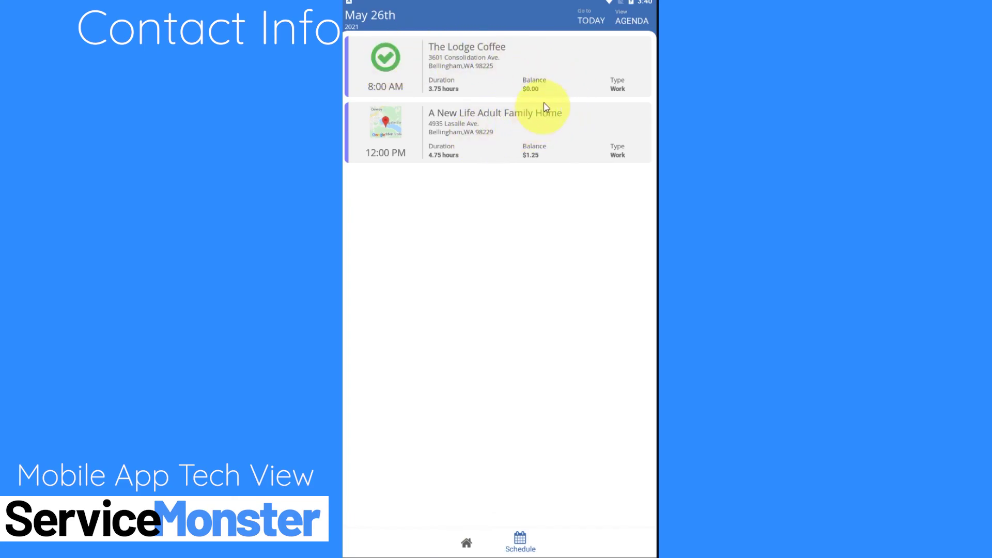
pyautogui.click(374, 14)
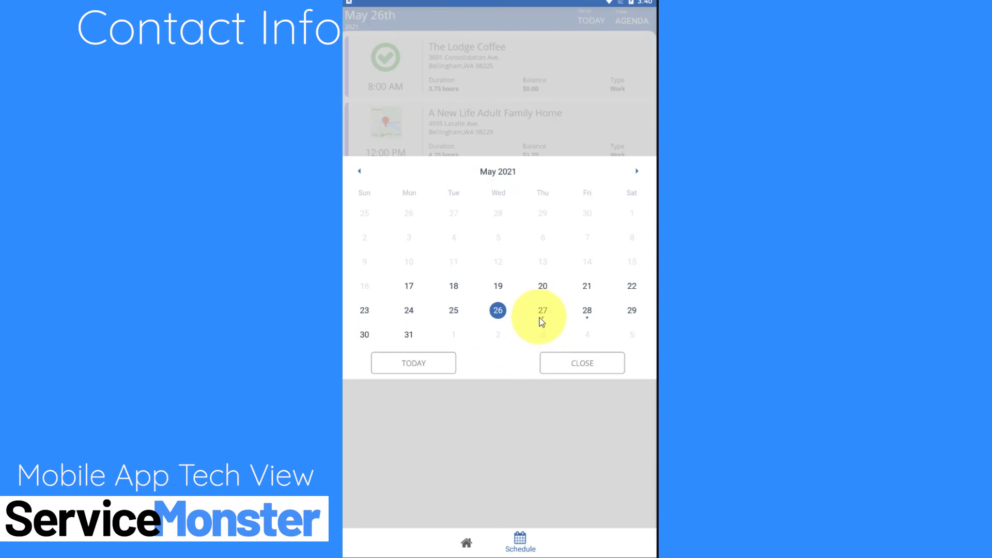
# Step: Dismiss the date picker and show App Info with version 1.3.13 and support contacts
pyautogui.click(612, 361)
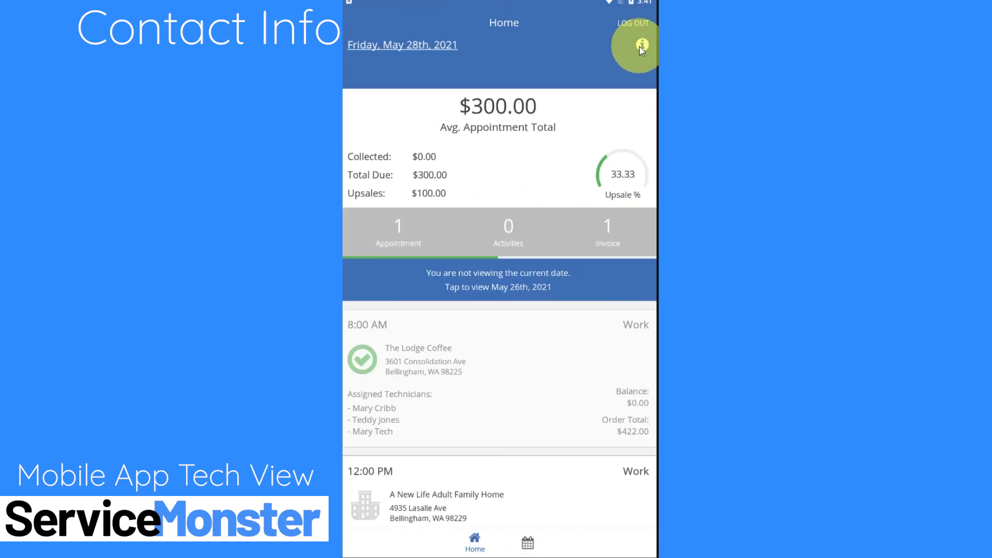
pyautogui.click(641, 45)
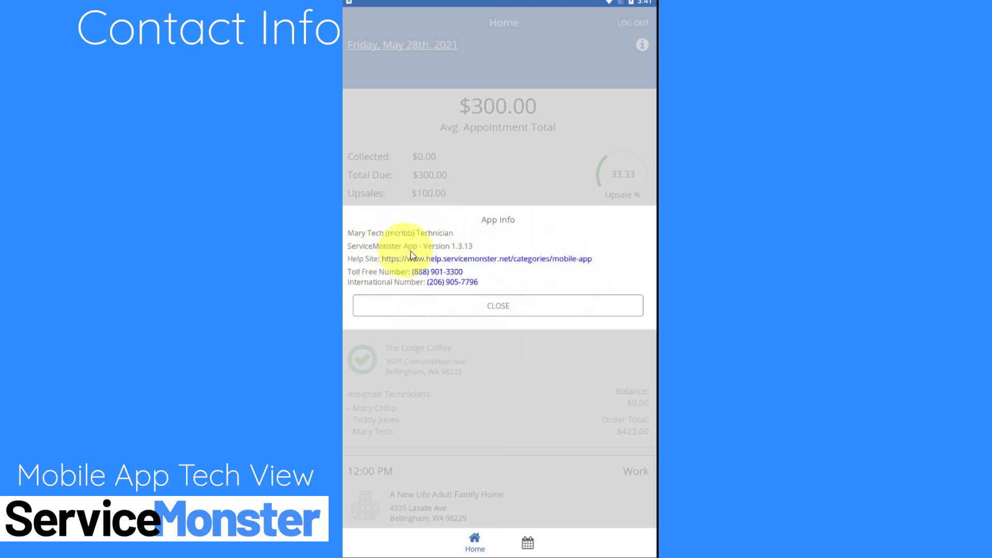
# Step: Close the App Info dialog to return to the May 28th, 2021 Home page
pyautogui.click(510, 315)
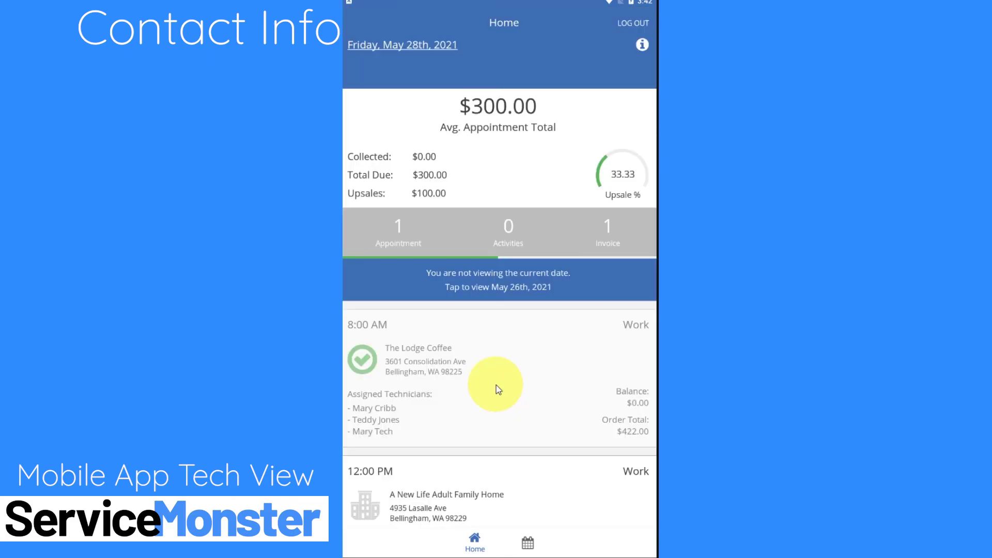